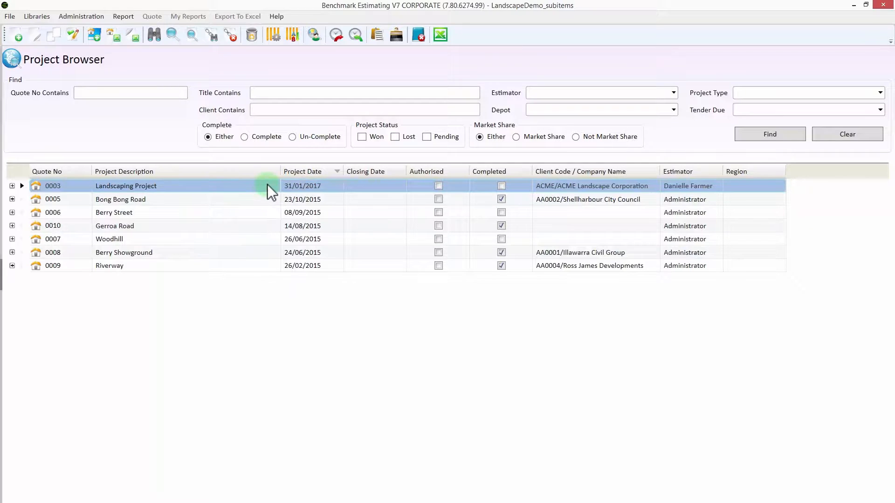
Step: Open quote 0003 Landscaping Project from the project list
{"action": "double_click", "coordinate": [267, 184]}
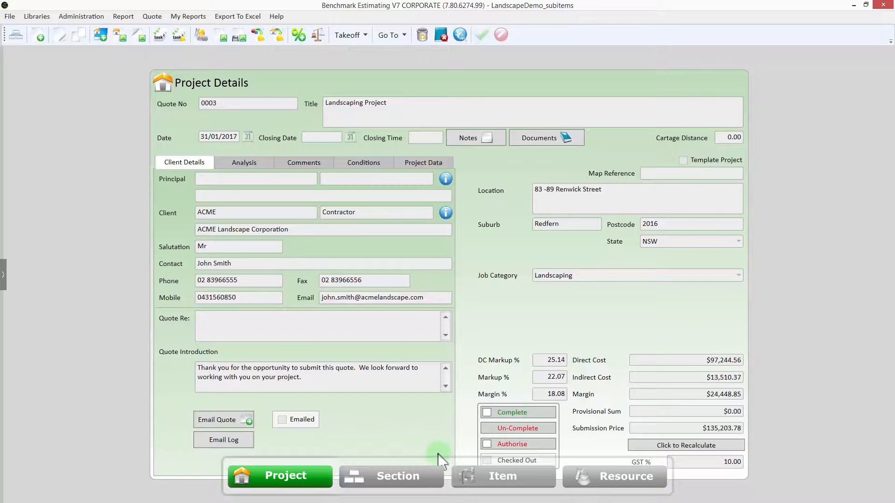
Step: Show the Landscaping Project's section list and start a blank new section entry
{"action": "double_click", "coordinate": [431, 429]}
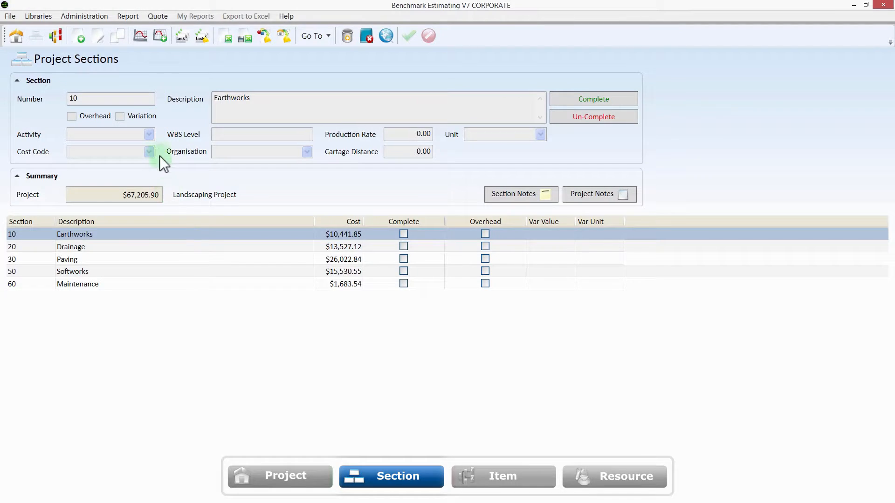
{"action": "left_click", "coordinate": [81, 39]}
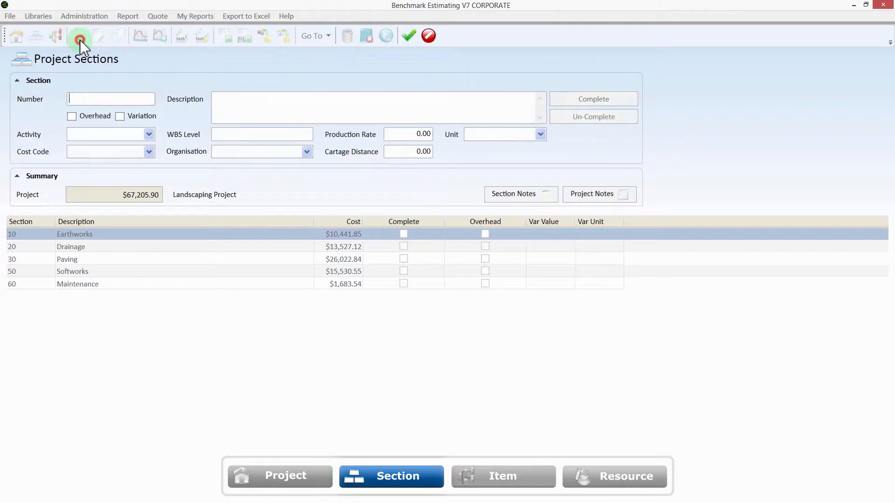
Step: Create section number 40 described 'Walls' and open its empty item list
{"action": "type", "text": "40"}
{"action": "key", "text": "Tab"}
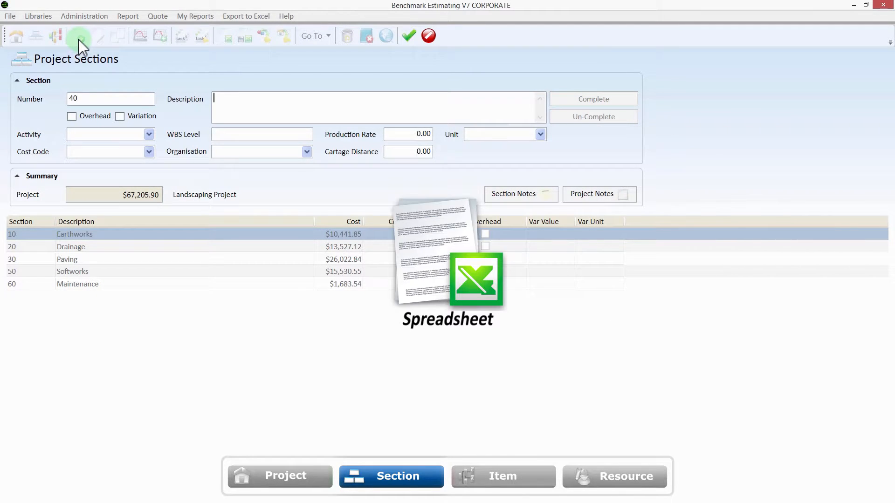
{"action": "type", "text": "Walls"}
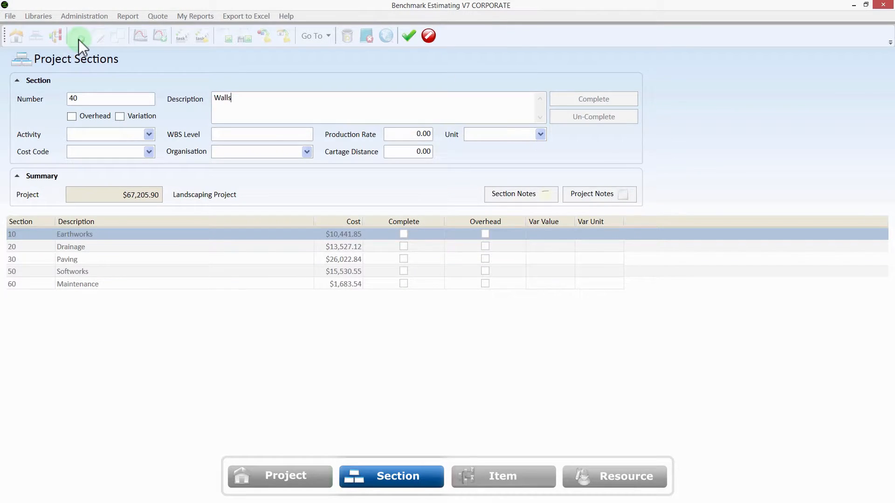
{"action": "key", "text": "Return"}
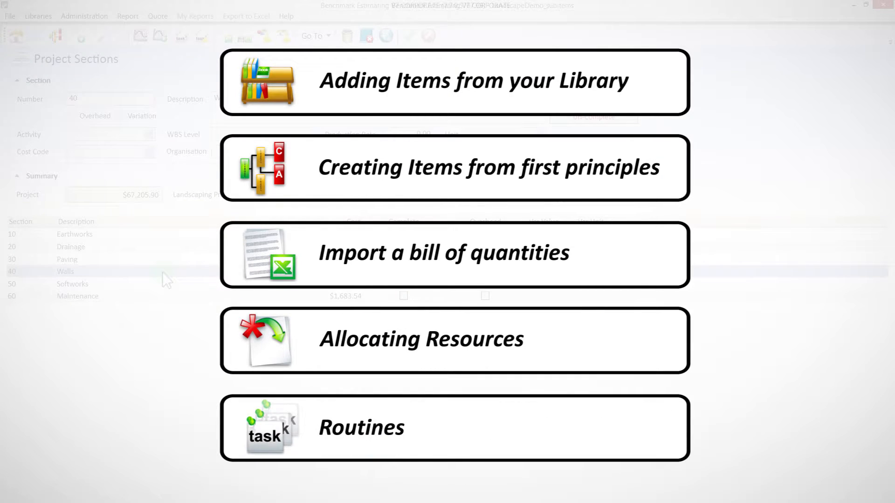
{"action": "double_click", "coordinate": [163, 272]}
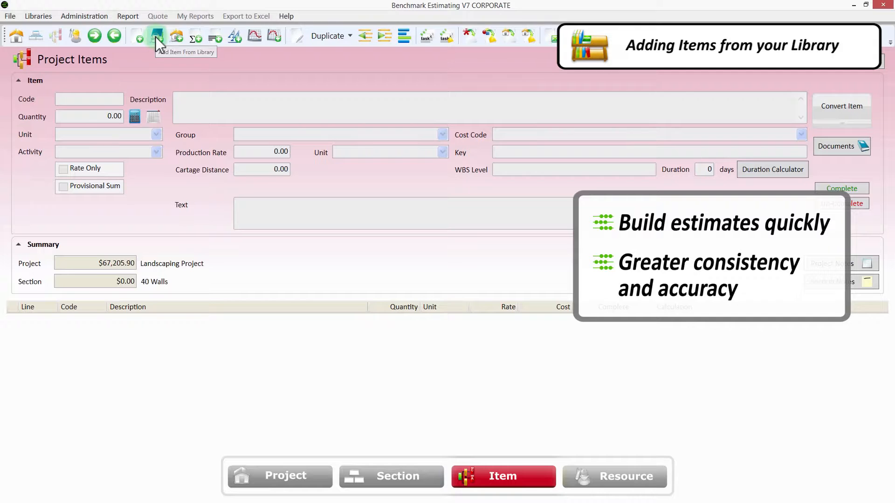
Step: Bring up the item command menu on the empty 40 Walls item list
{"action": "right_click", "coordinate": [200, 68]}
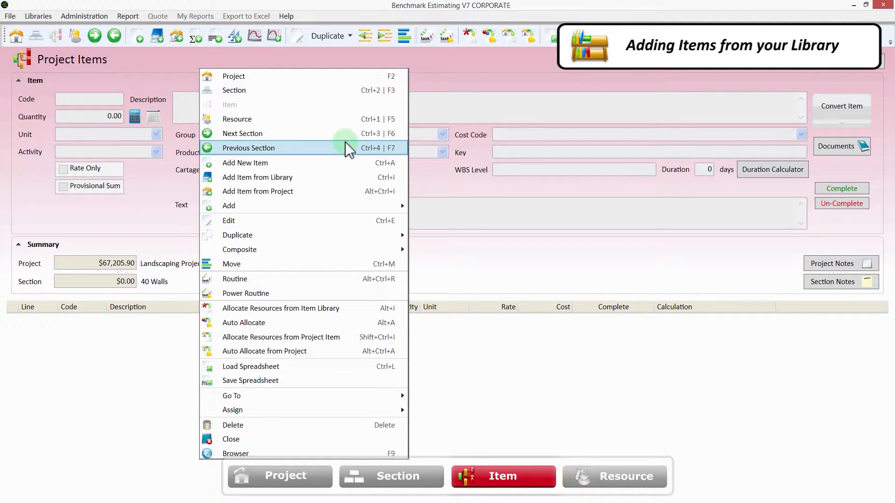
Step: Open Add Item from Library and filter it to the Walls group
{"action": "left_click", "coordinate": [345, 177]}
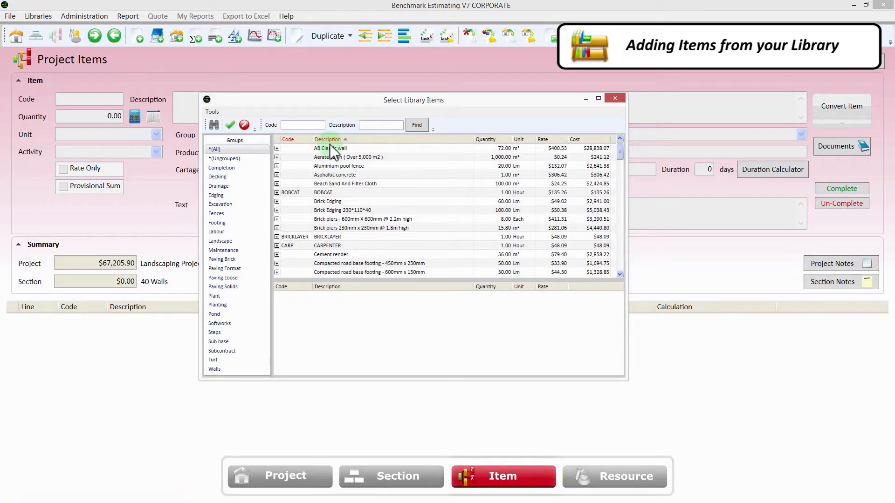
{"action": "scroll", "coordinate": [281, 110], "scroll_direction": "down", "scroll_amount": 2}
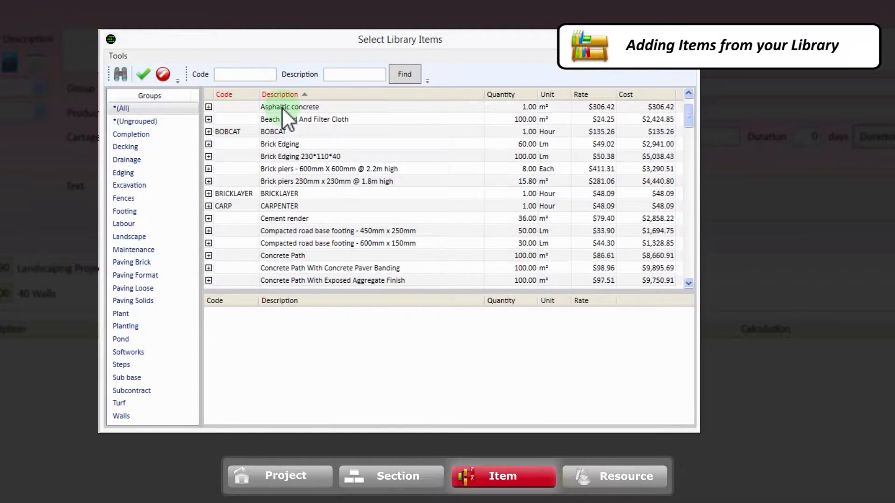
{"action": "scroll", "coordinate": [281, 117], "scroll_direction": "down", "scroll_amount": 3}
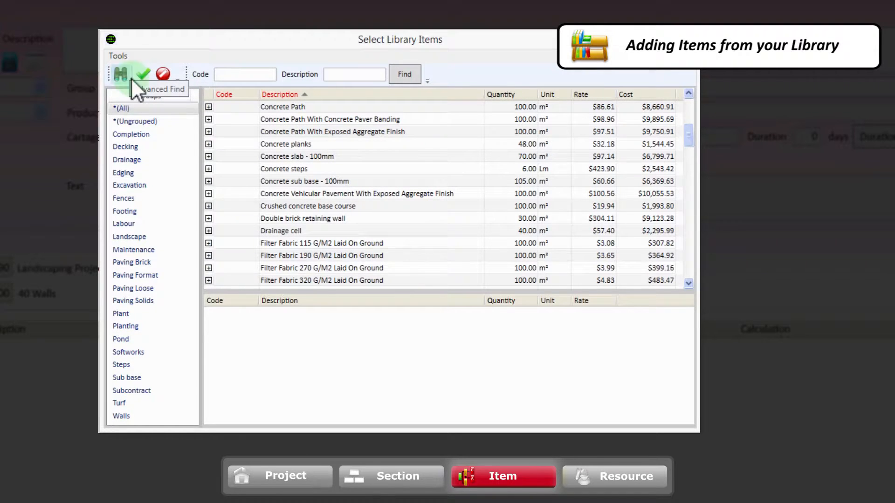
{"action": "left_click", "coordinate": [122, 415]}
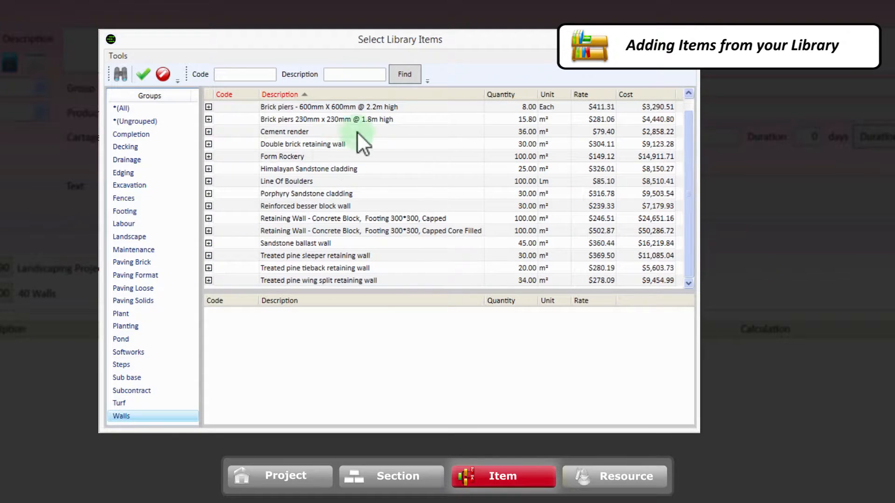
Step: Add 600mm brick piers (2), 230mm brick piers (12), capped retaining wall (65), Line Of Boulders (20)
{"action": "double_click", "coordinate": [379, 106]}
{"action": "type", "text": "2"}
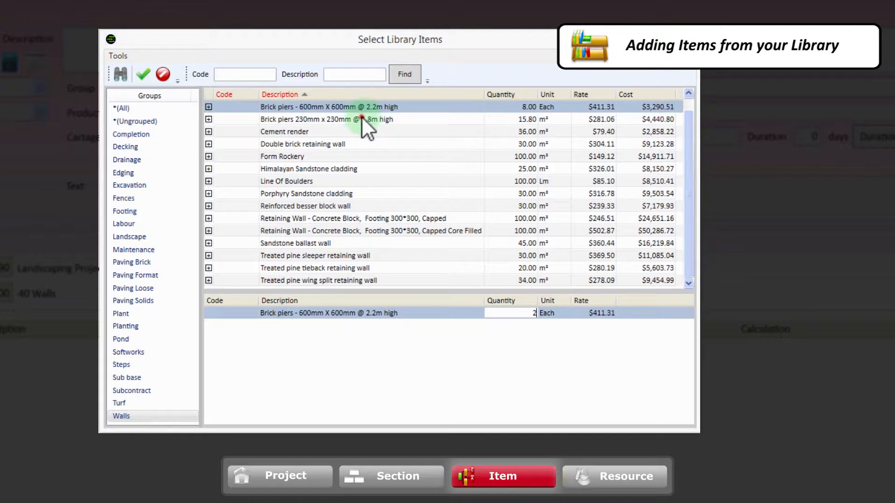
{"action": "double_click", "coordinate": [361, 116]}
{"action": "type", "text": "12"}
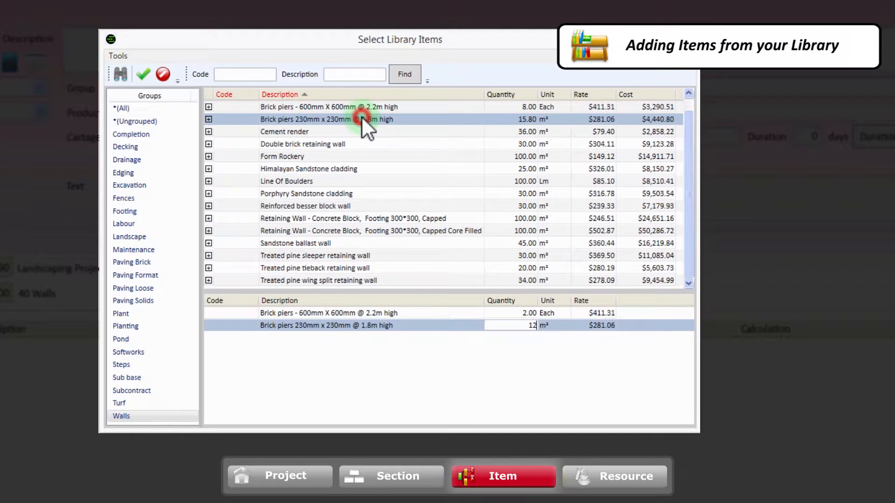
{"action": "double_click", "coordinate": [353, 219]}
{"action": "type", "text": "65"}
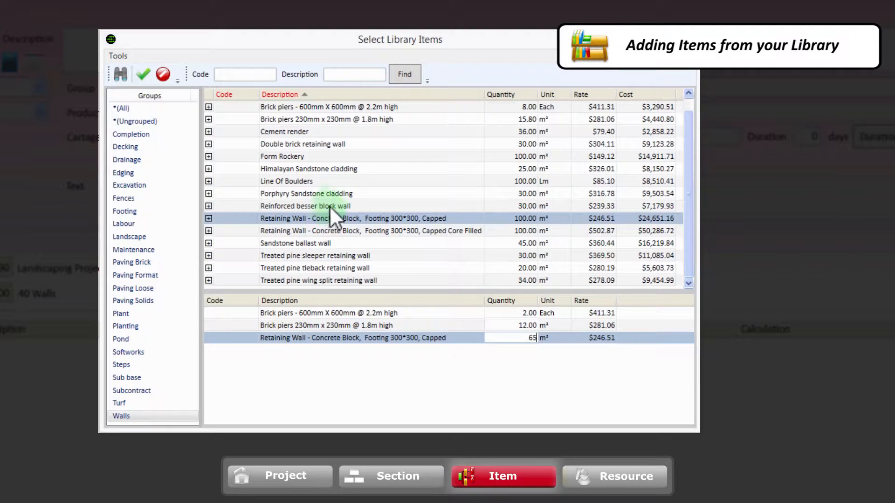
{"action": "double_click", "coordinate": [322, 181]}
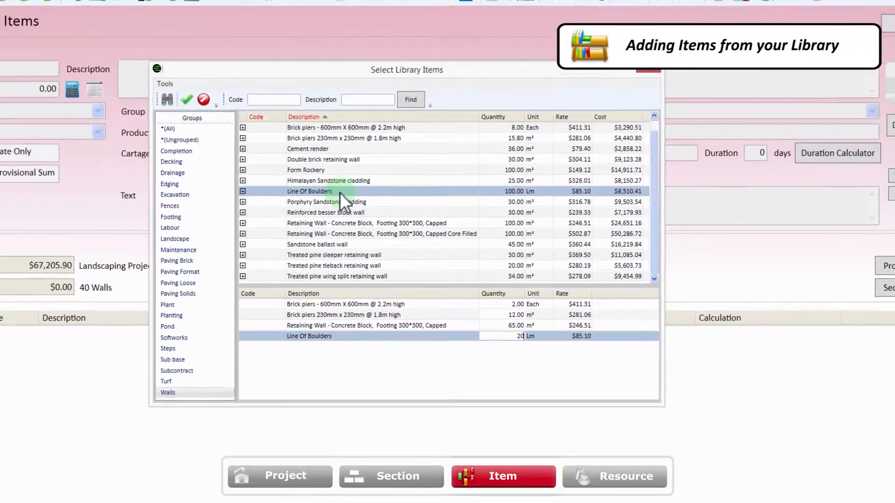
{"action": "type", "text": "20"}
{"action": "key", "text": "Return"}
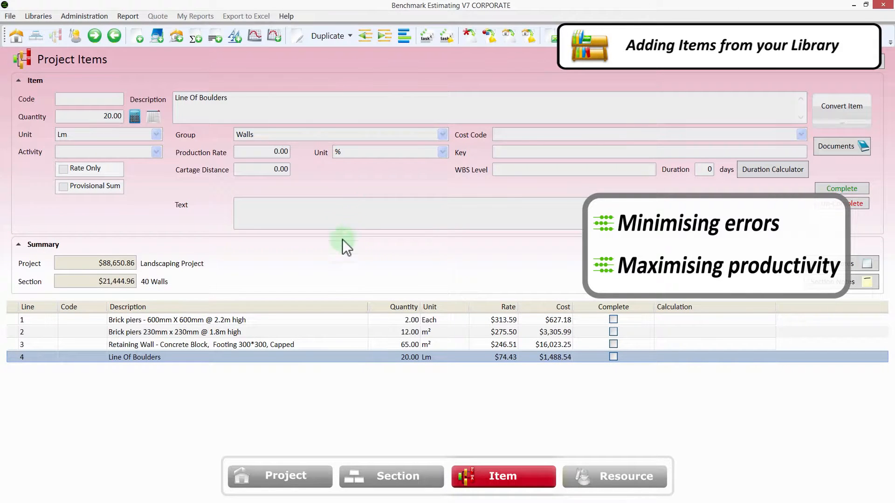
Step: Review the four Walls items, then open the capped Retaining Wall's resource breakdown
{"action": "left_click", "coordinate": [299, 320]}
{"action": "left_click", "coordinate": [311, 333]}
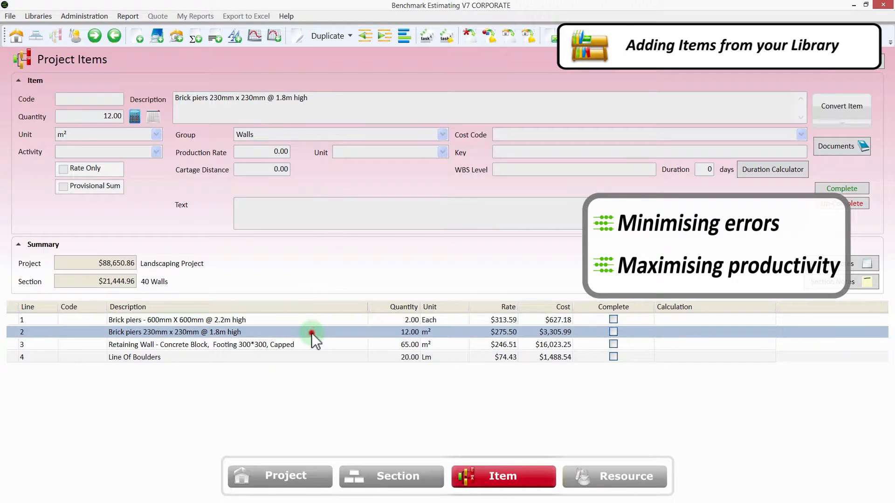
{"action": "left_click", "coordinate": [315, 344]}
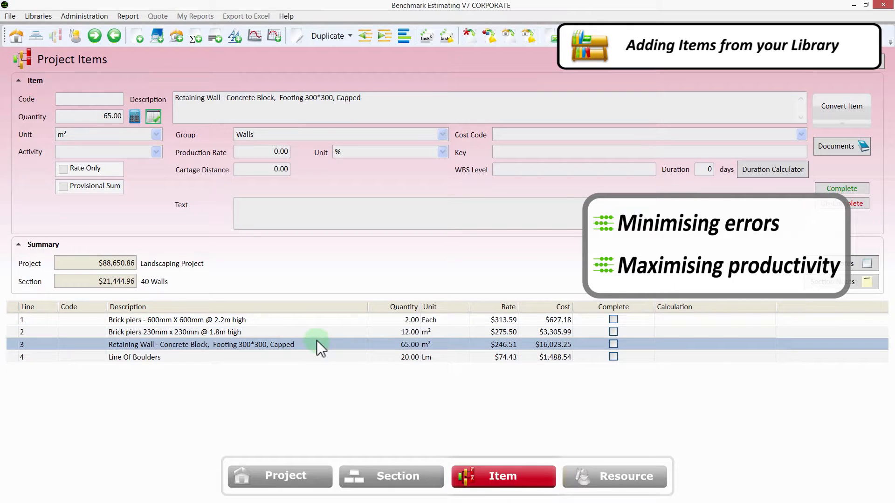
{"action": "left_click", "coordinate": [311, 357]}
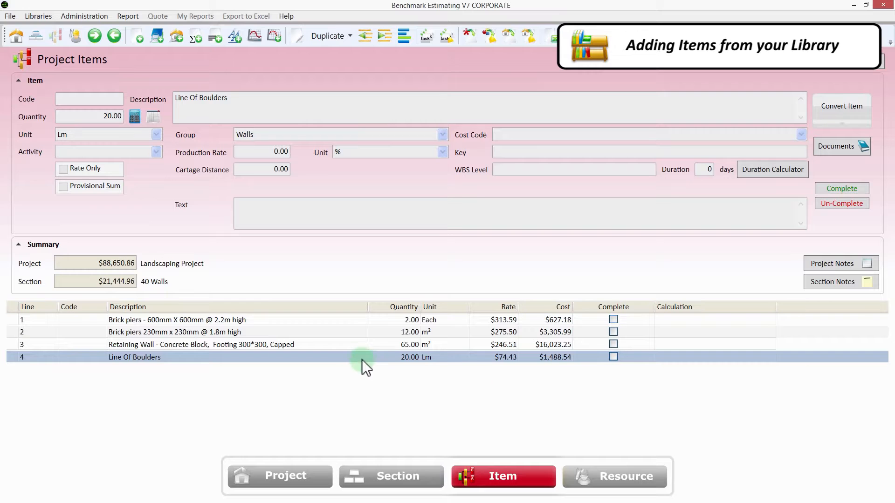
{"action": "double_click", "coordinate": [333, 343]}
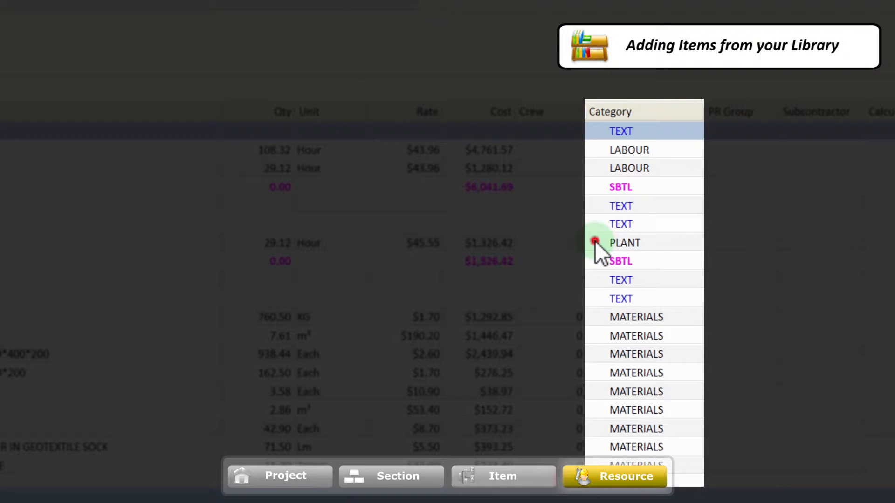
Step: Inspect the plant, labour, materials and bricklayer resources, cancelling the reinforcement quantity edit
{"action": "left_click", "coordinate": [595, 241]}
{"action": "left_click", "coordinate": [592, 168]}
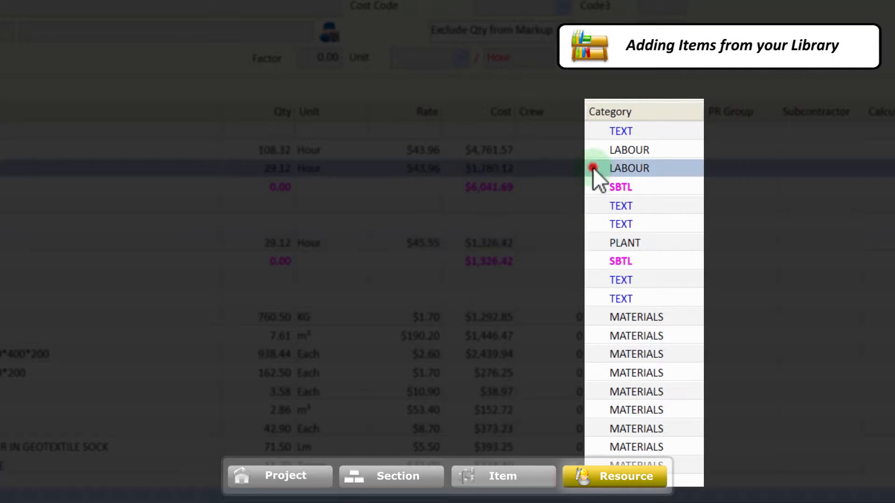
{"action": "left_click", "coordinate": [594, 315]}
{"action": "scroll", "coordinate": [594, 315], "scroll_direction": "down", "scroll_amount": 2}
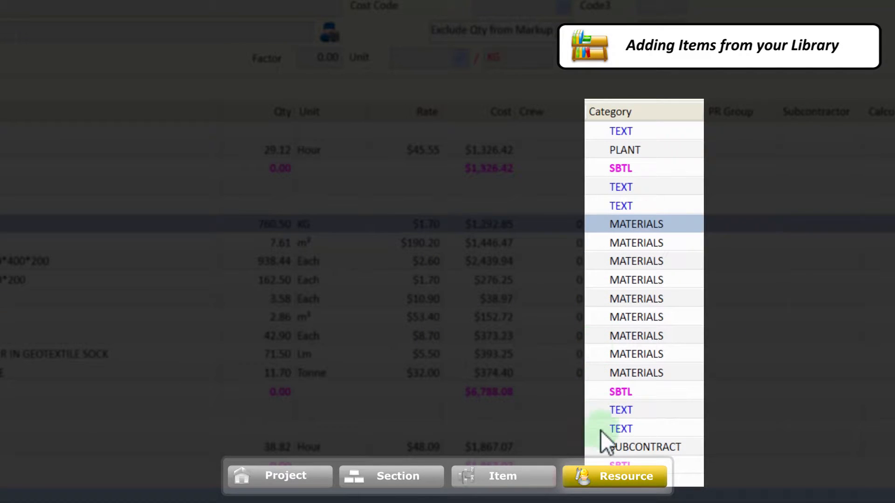
{"action": "left_click", "coordinate": [600, 445]}
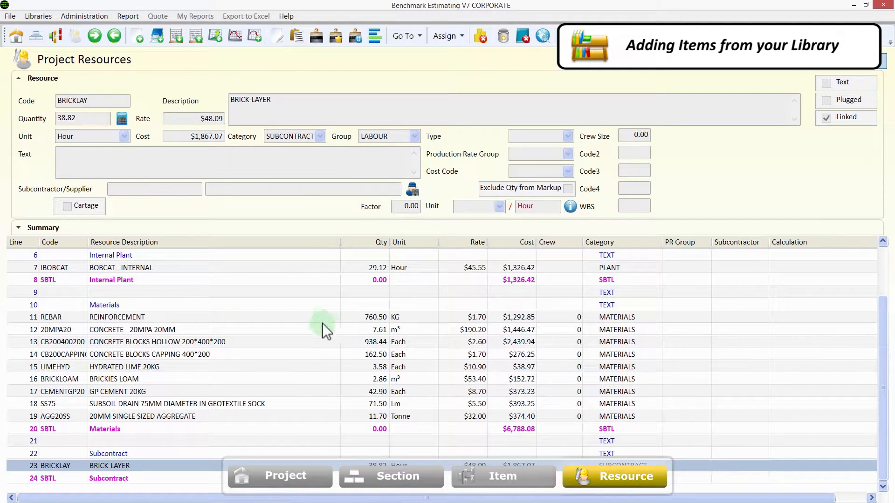
{"action": "left_click", "coordinate": [316, 319]}
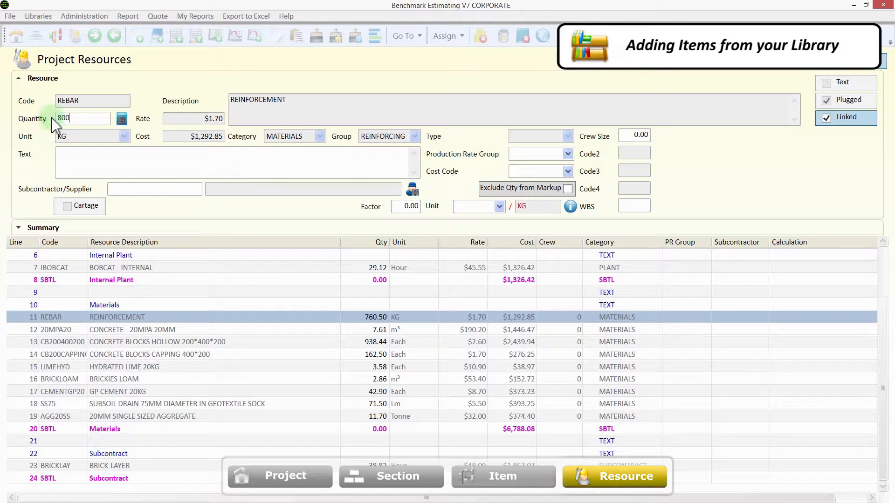
{"action": "key", "text": "Escape"}
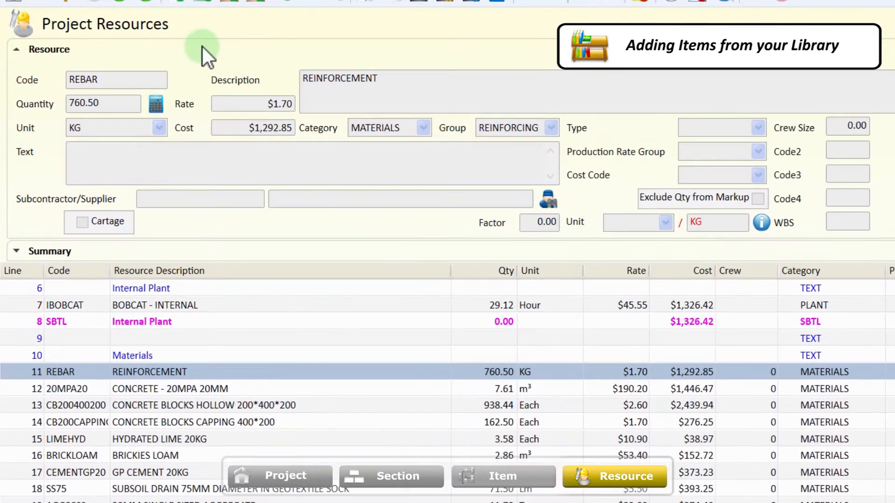
Step: Dismiss the resource command menu and return to the Walls item list
{"action": "right_click", "coordinate": [156, 76]}
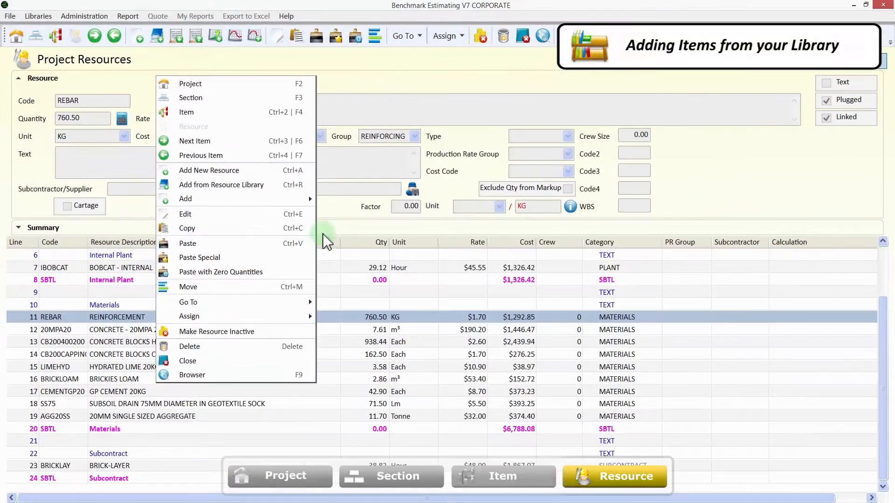
{"action": "left_click", "coordinate": [427, 258]}
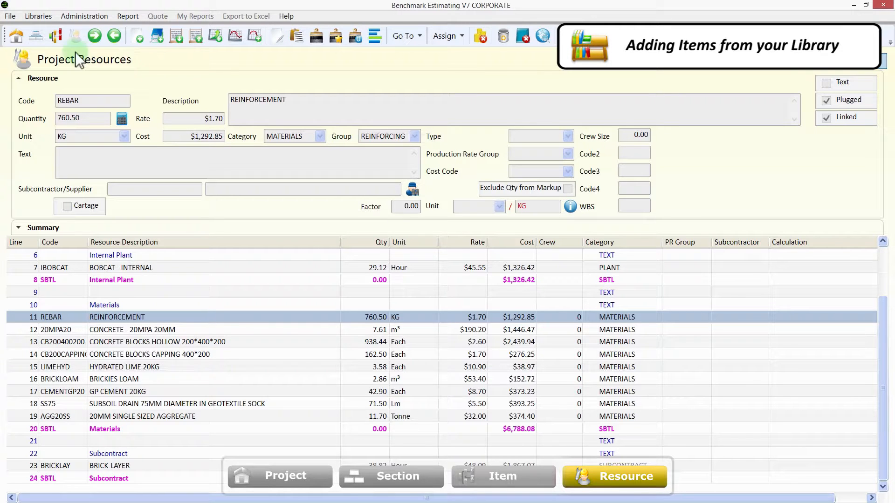
{"action": "left_click", "coordinate": [55, 36]}
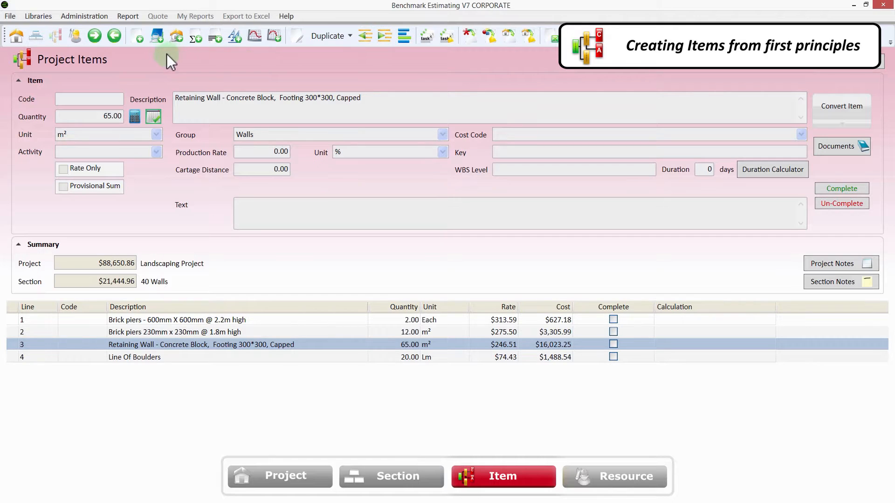
Step: Add a Rockery item of 80 m2 with 'walls' entered, and open its resources
{"action": "left_click", "coordinate": [137, 40]}
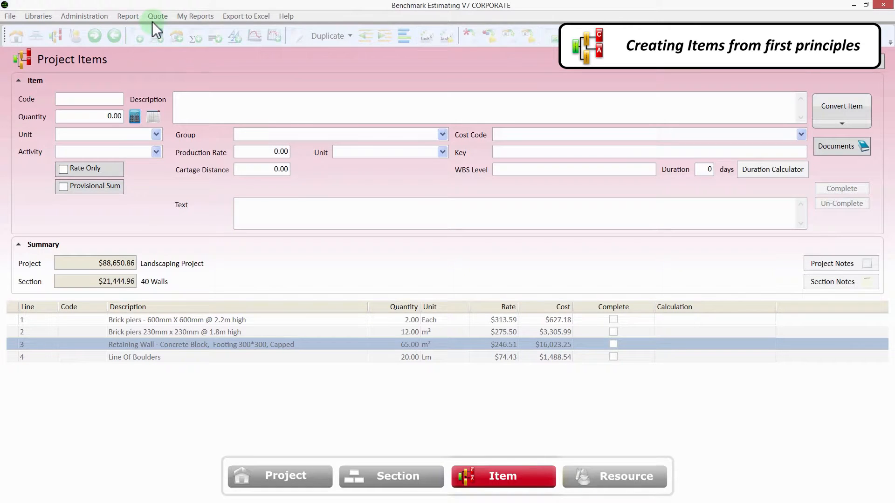
{"action": "type", "text": "Rockery"}
{"action": "key", "text": "Tab"}
{"action": "type", "text": "80"}
{"action": "key", "text": "Tab"}
{"action": "type", "text": "m2"}
{"action": "key", "text": "Tab"}
{"action": "type", "text": "walls"}
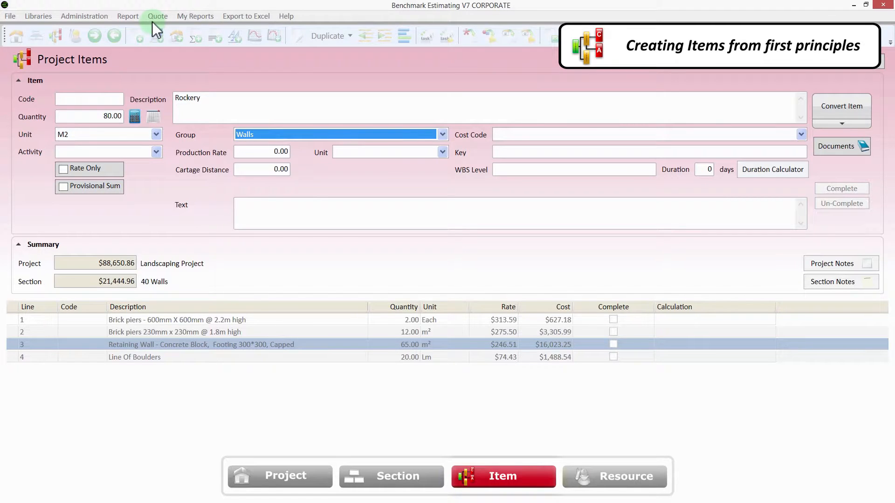
{"action": "key", "text": "Return"}
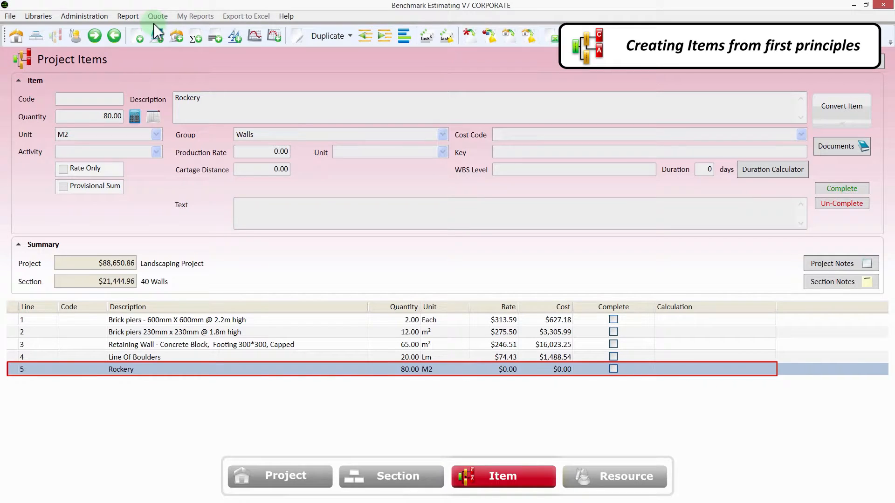
{"action": "double_click", "coordinate": [329, 365]}
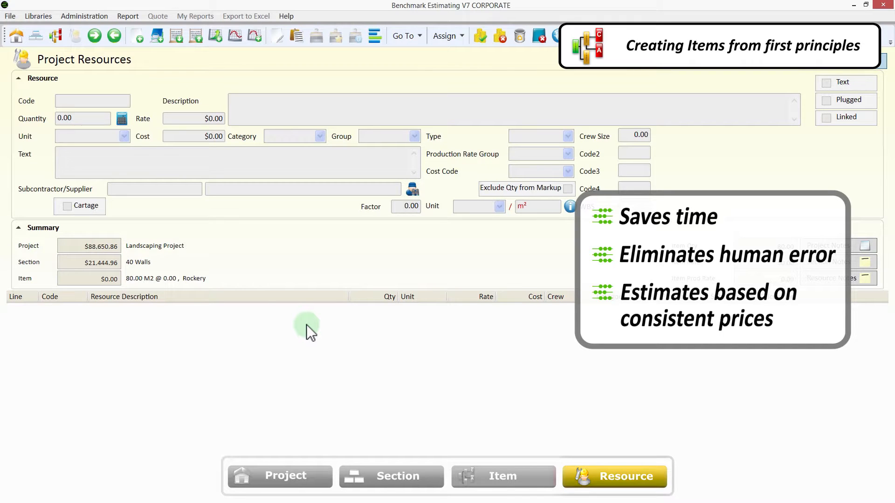
Step: Add the LFOREMAN landscaping foreman labour resource from the library to the Rockery item
{"action": "left_click", "coordinate": [157, 39]}
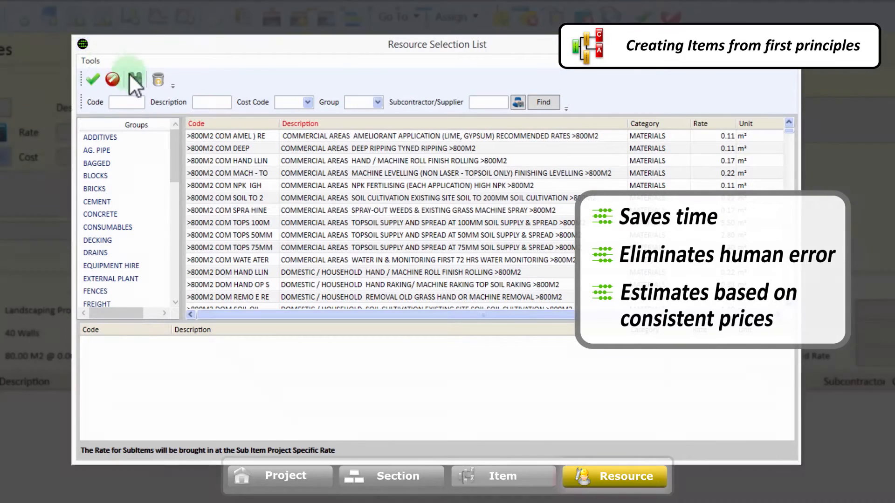
{"action": "left_click", "coordinate": [136, 99]}
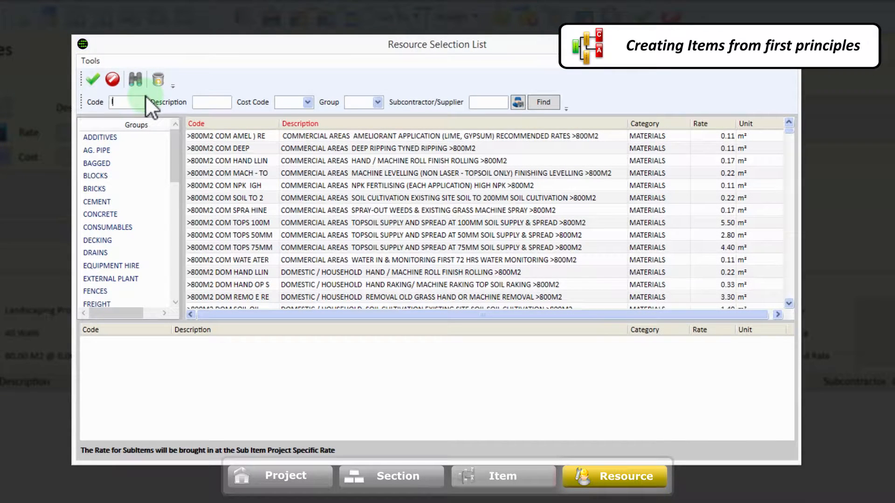
{"action": "type", "text": "lforeman"}
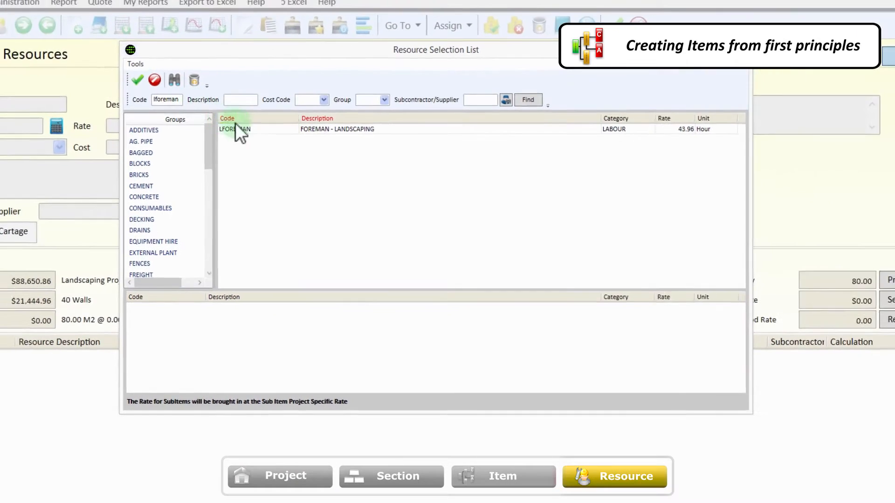
{"action": "left_click_drag", "start_coordinate": [236, 125], "coordinate": [87, 402]}
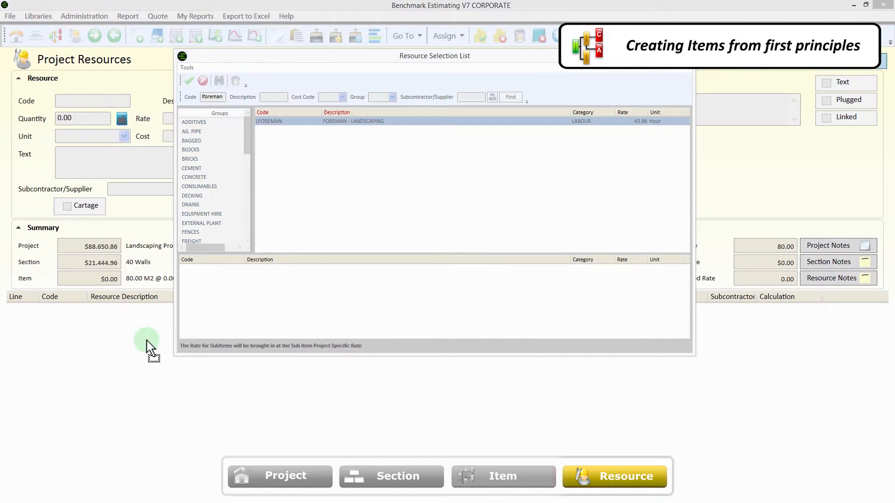
{"action": "left_click_drag", "start_coordinate": [147, 347], "coordinate": [147, 350]}
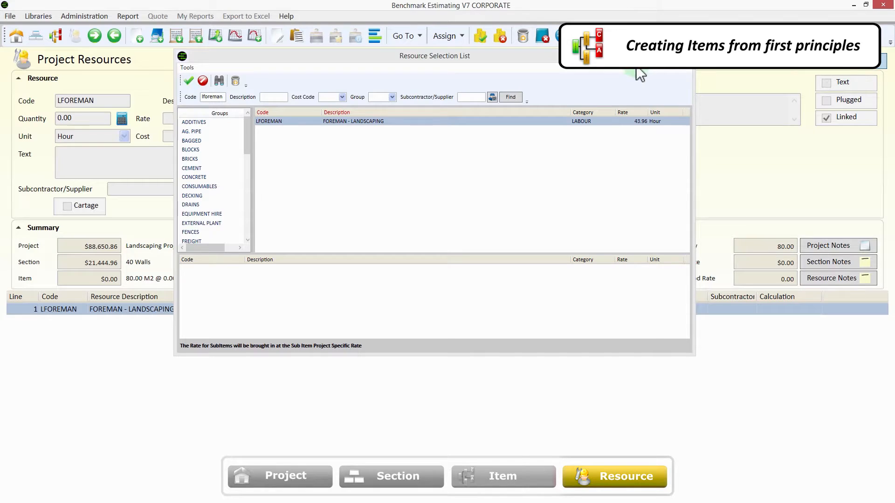
{"action": "left_click", "coordinate": [679, 57]}
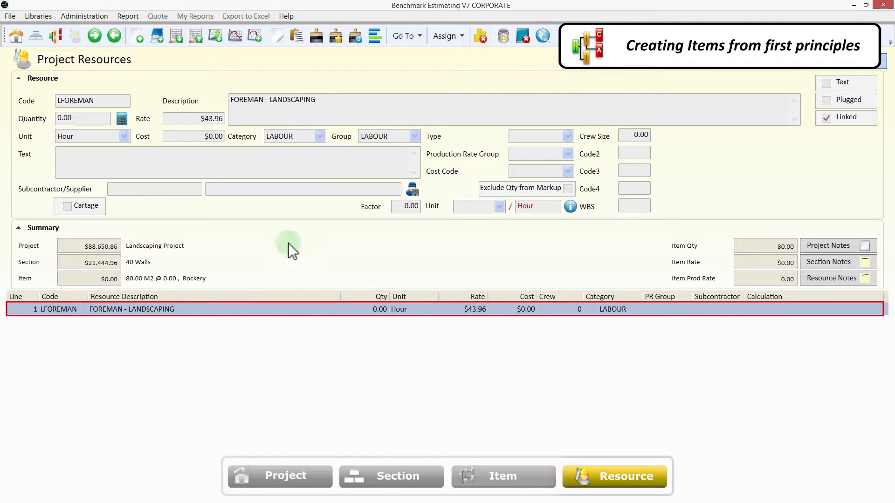
Step: Clear the foreman's quantity, leaving the empty quantity field selected
{"action": "left_click", "coordinate": [240, 310]}
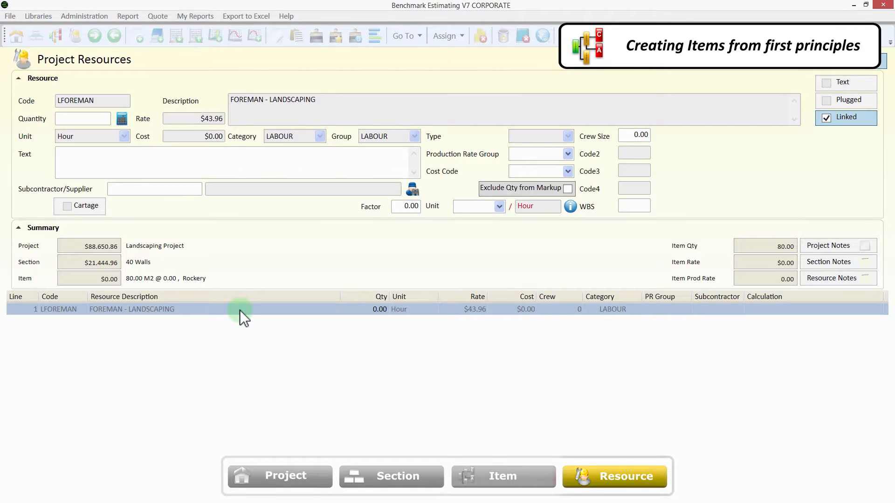
{"action": "type", "text": "50"}
{"action": "key", "text": "BackSpace"}
{"action": "key", "text": "BackSpace"}
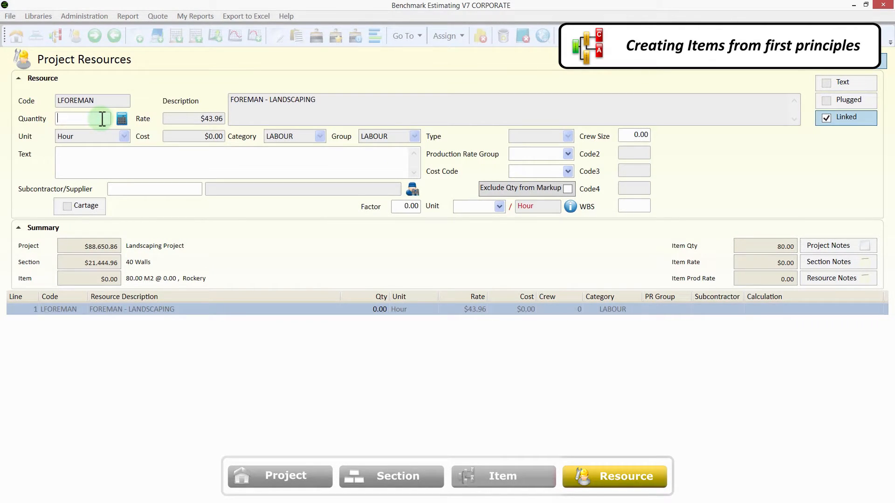
{"action": "left_click", "coordinate": [107, 121]}
Step: Set foreman quantity to item quantity / 12.5 (6.40 hours), then add bush rock, cement, sand, bricklayer
{"action": "left_click", "coordinate": [121, 120]}
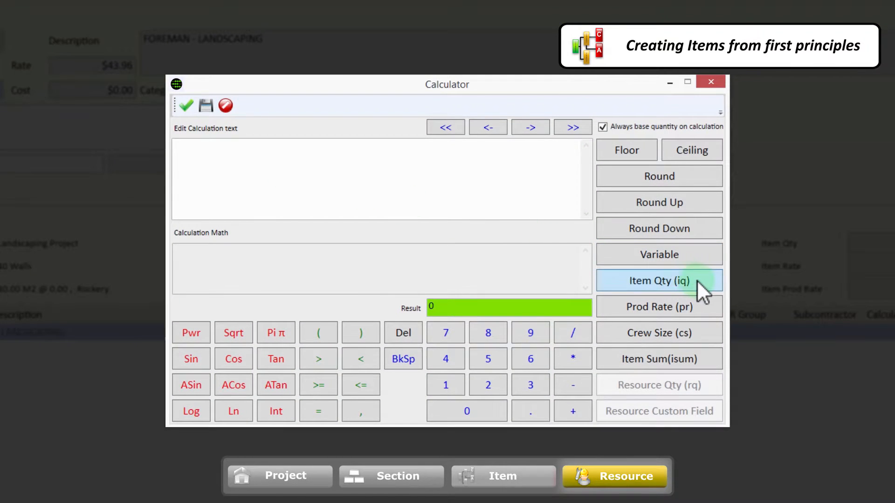
{"action": "left_click", "coordinate": [697, 280]}
{"action": "left_click", "coordinate": [573, 332]}
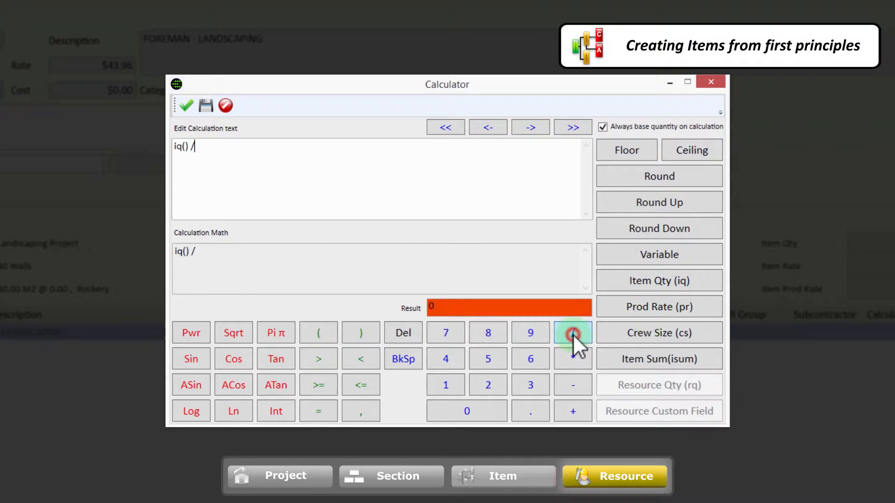
{"action": "type", "text": "12.5 METRES PER HOUR"}
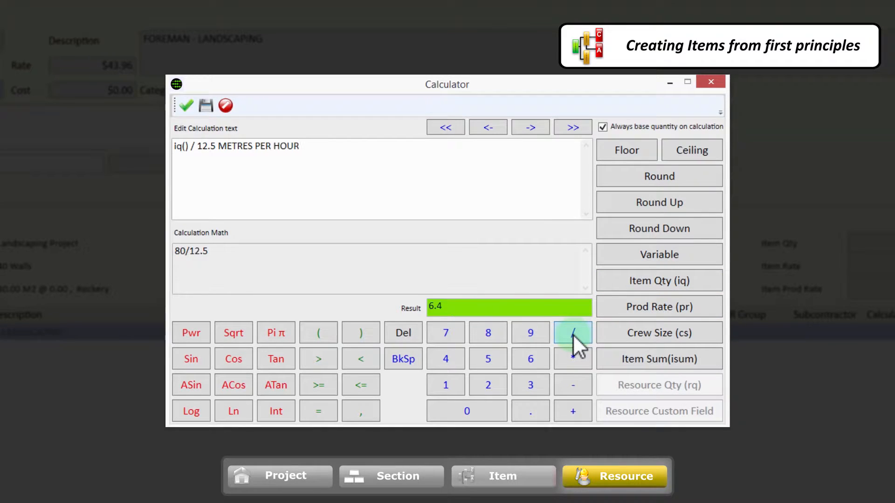
{"action": "left_click", "coordinate": [206, 106]}
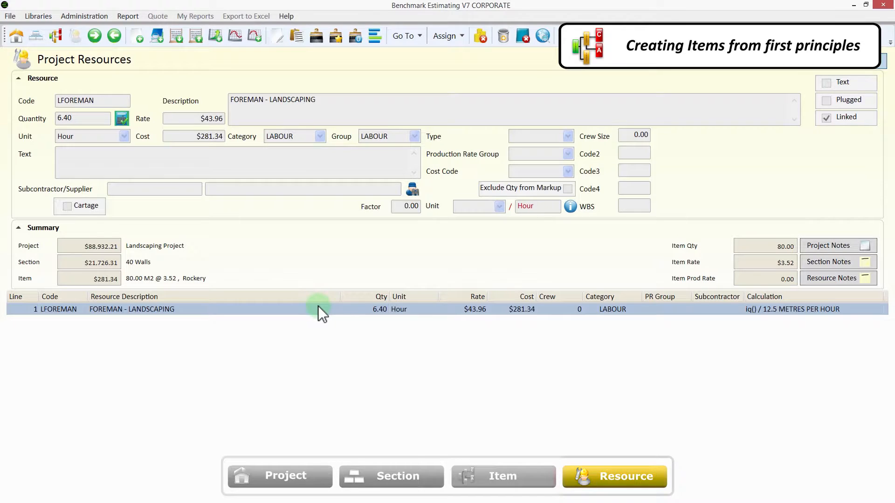
{"action": "left_click", "coordinate": [324, 357]}
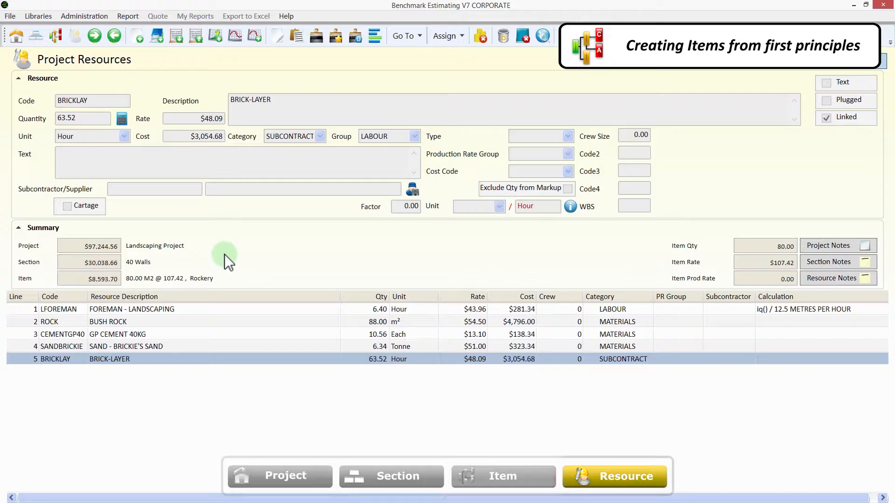
Step: Return from the Rockery resources to the project item list and open the Duplicate options
{"action": "left_click", "coordinate": [60, 41]}
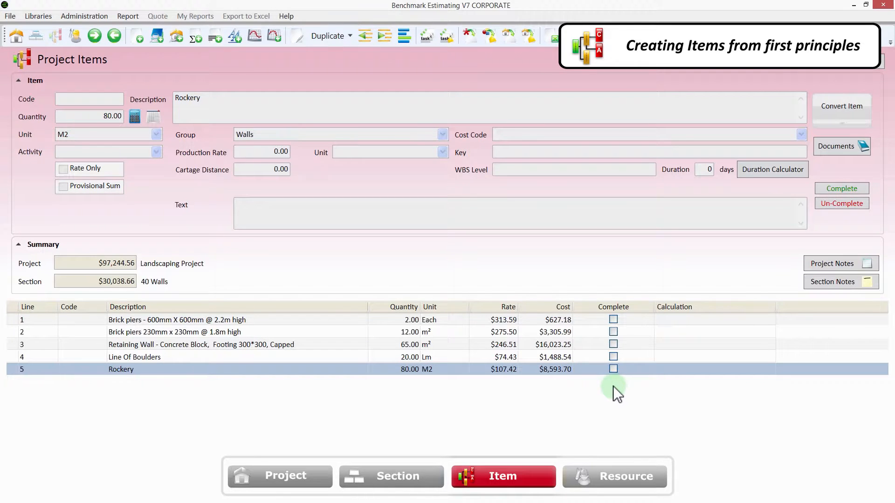
{"action": "left_click", "coordinate": [349, 40]}
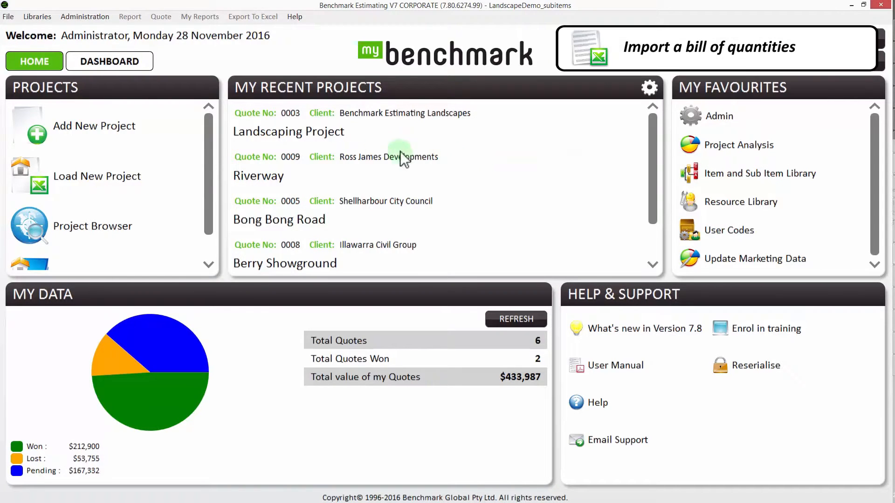
Step: Create a new project titled 'Landscape' without using the section library
{"action": "left_click", "coordinate": [159, 134]}
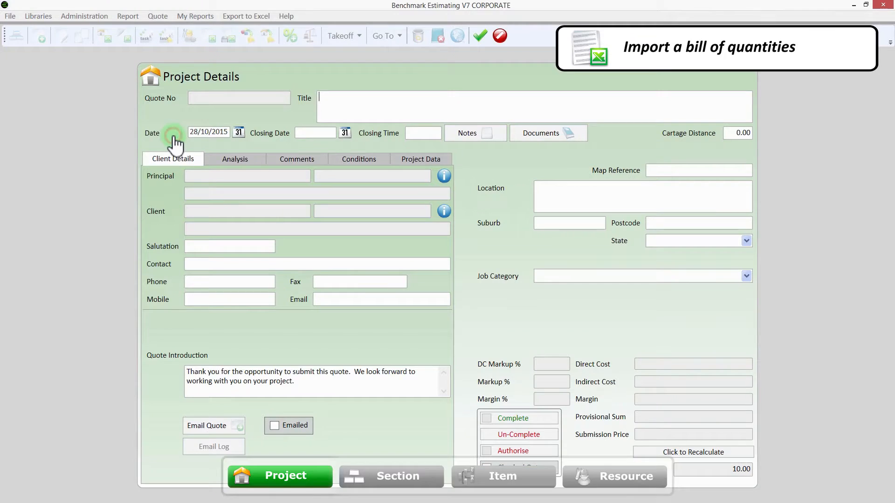
{"action": "left_click", "coordinate": [328, 114]}
{"action": "type", "text": "Landscape"}
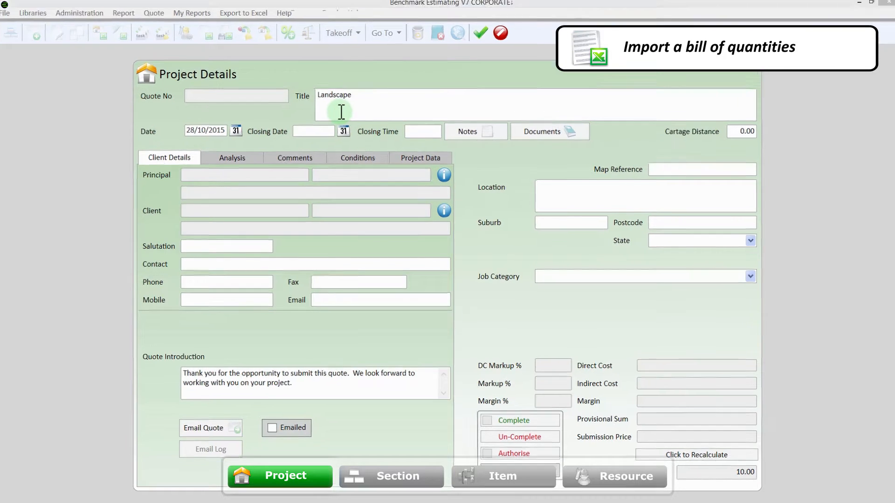
{"action": "left_click", "coordinate": [383, 168]}
{"action": "left_click", "coordinate": [482, 264]}
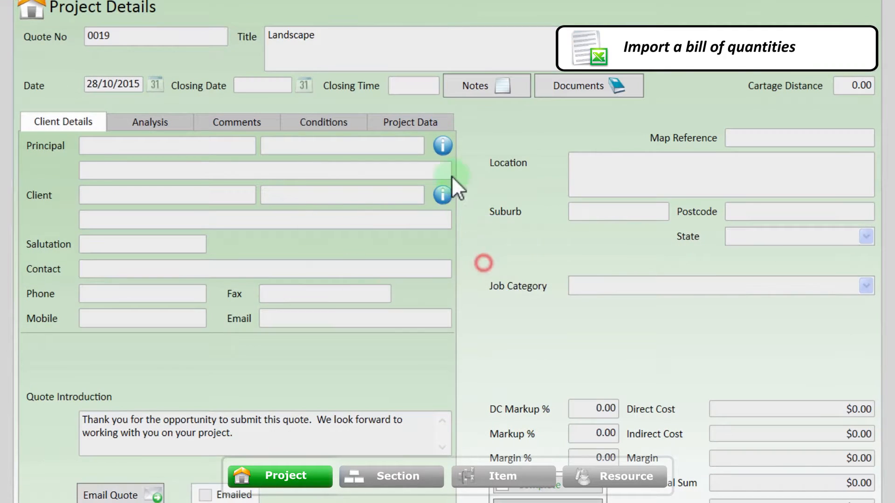
Step: Load Sheet1 of Landscape Project.xlsx as the spreadsheet to import
{"action": "right_click", "coordinate": [450, 108]}
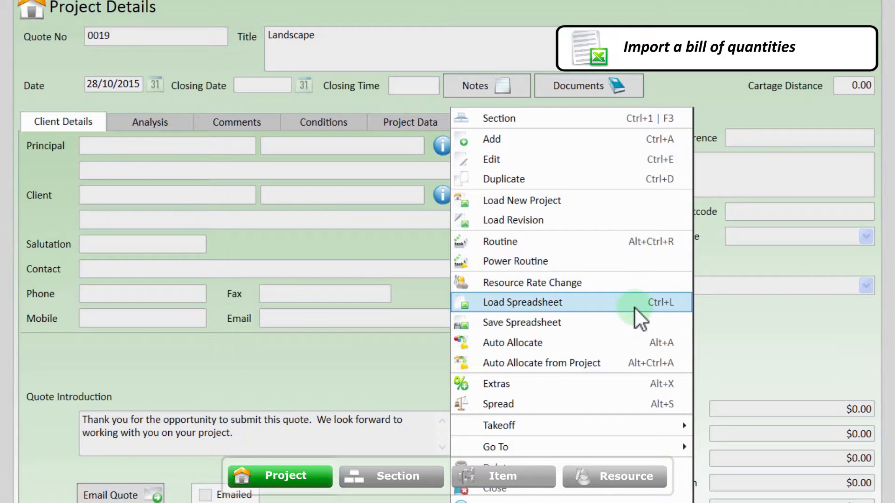
{"action": "left_click", "coordinate": [633, 307]}
{"action": "left_click", "coordinate": [430, 121]}
{"action": "double_click", "coordinate": [431, 120]}
{"action": "left_click_drag", "start_coordinate": [412, 147], "coordinate": [401, 161]}
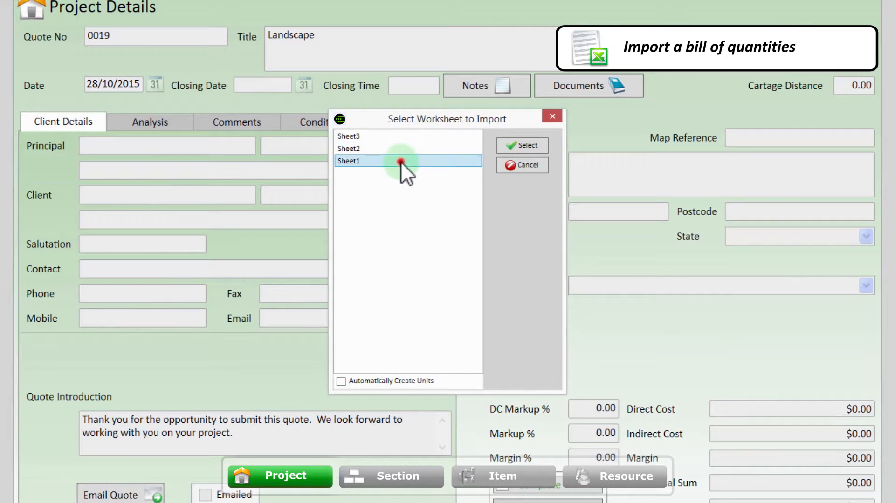
{"action": "left_click", "coordinate": [508, 143]}
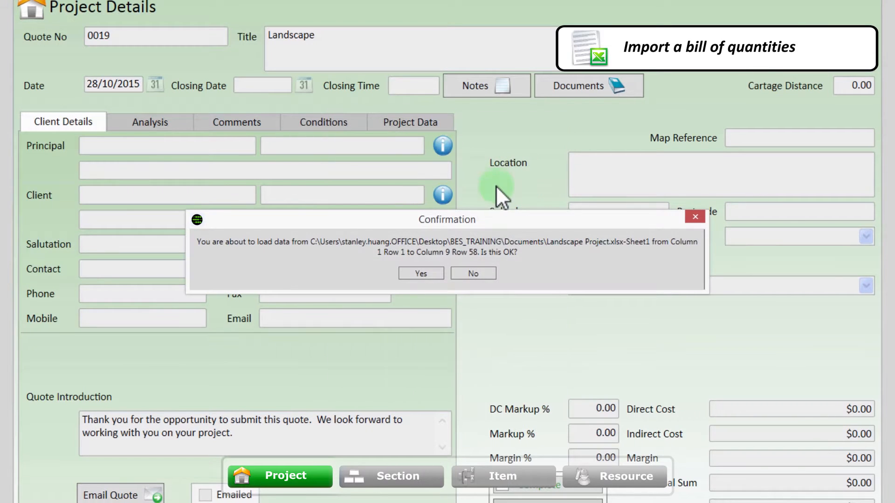
Step: Map Section No, Item Code, Description, Quantity, Unit and Submission Rate columns, skip 1 header row, and load
{"action": "left_click", "coordinate": [429, 273]}
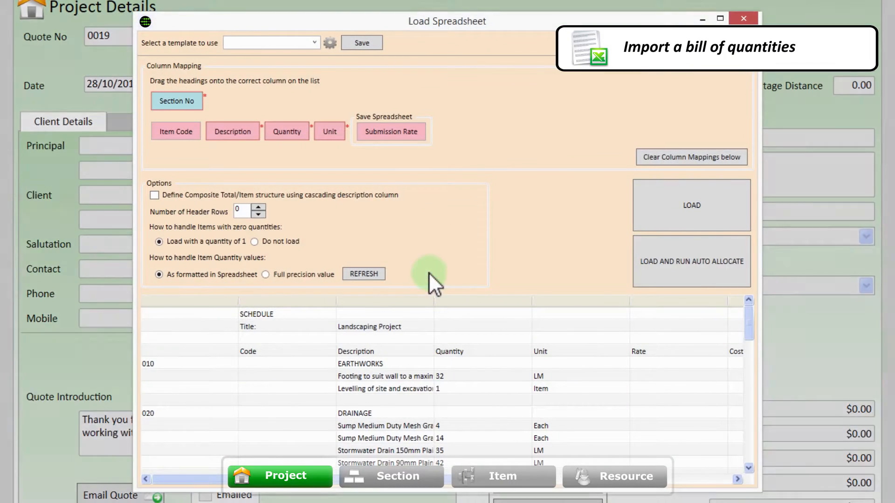
{"action": "left_click_drag", "start_coordinate": [179, 103], "coordinate": [189, 301]}
{"action": "left_click_drag", "start_coordinate": [183, 132], "coordinate": [271, 301]}
{"action": "left_click_drag", "start_coordinate": [233, 131], "coordinate": [362, 298]}
{"action": "left_click_drag", "start_coordinate": [275, 132], "coordinate": [480, 300]}
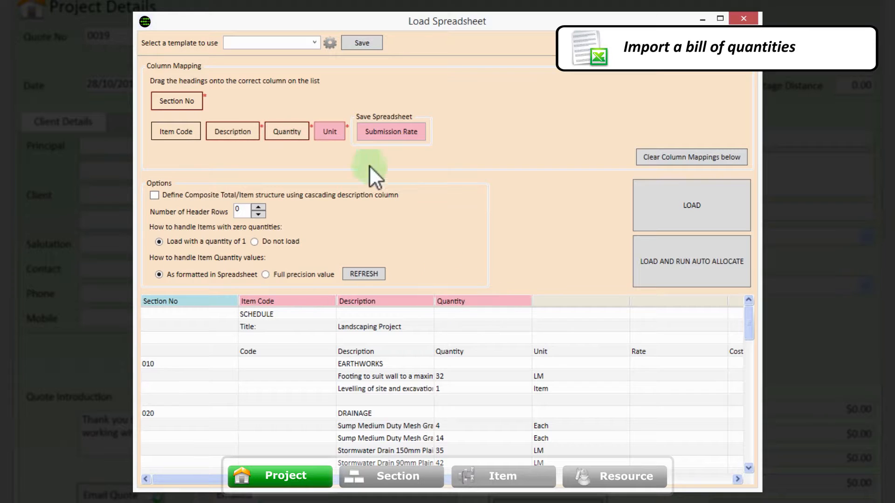
{"action": "left_click_drag", "start_coordinate": [340, 138], "coordinate": [563, 302]}
{"action": "left_click_drag", "start_coordinate": [418, 140], "coordinate": [641, 300]}
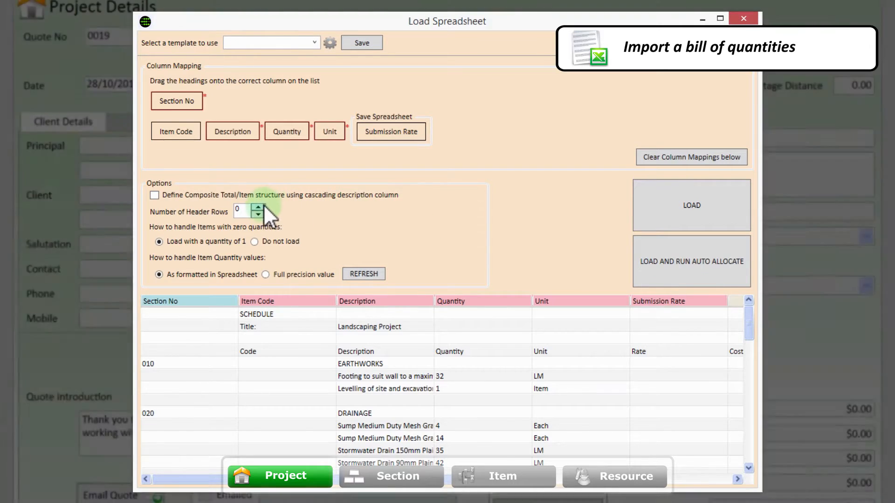
{"action": "left_click", "coordinate": [259, 206]}
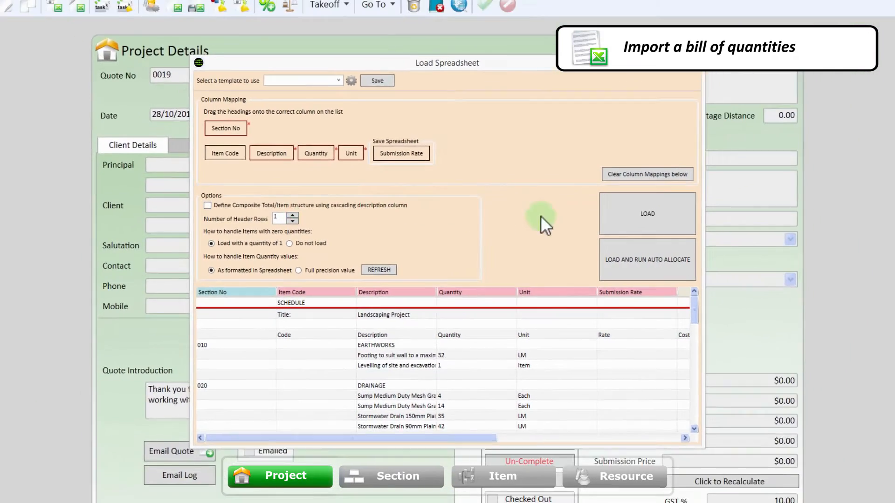
{"action": "left_click", "coordinate": [594, 219]}
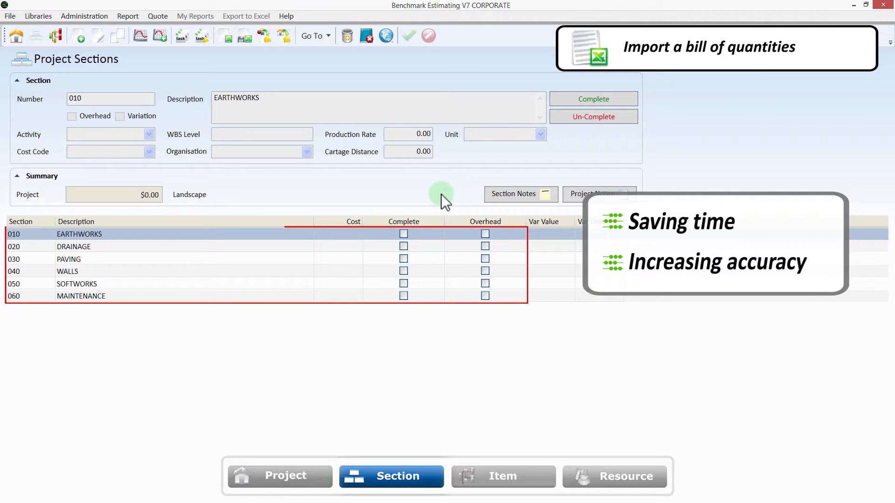
Step: Review the DRAINAGE, PAVING, WALLS, SOFTWORKS and MAINTENANCE sections in turn
{"action": "left_click", "coordinate": [289, 245]}
{"action": "left_click", "coordinate": [288, 259]}
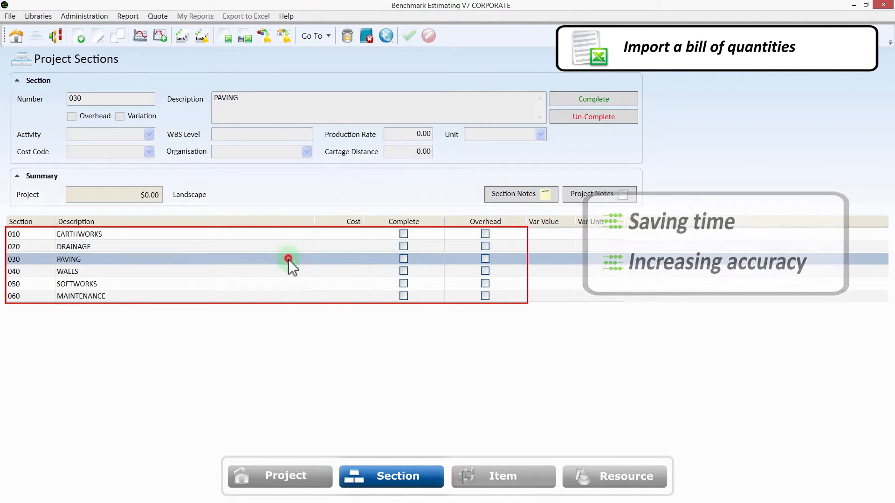
{"action": "left_click", "coordinate": [284, 271]}
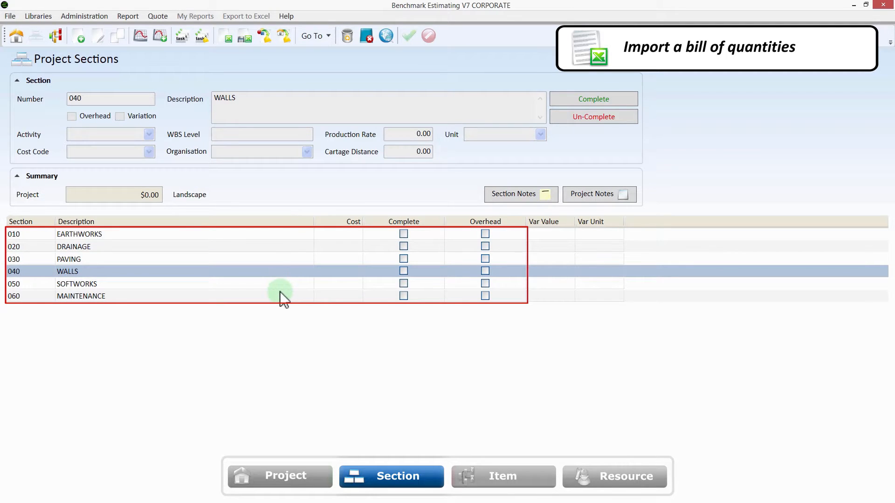
{"action": "left_click", "coordinate": [280, 286]}
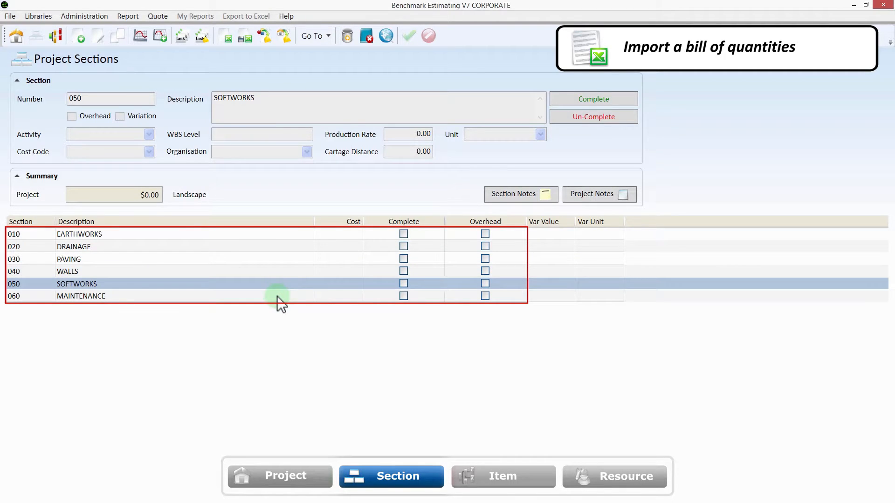
{"action": "left_click", "coordinate": [277, 296]}
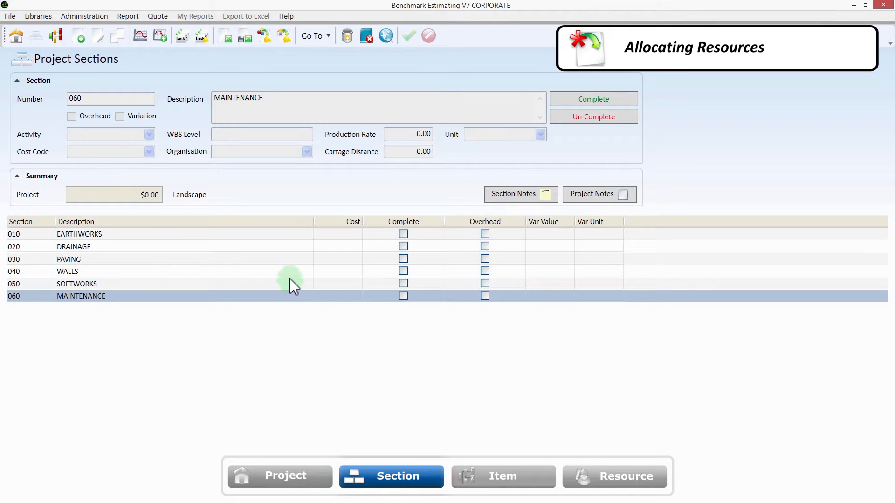
Step: Allocate the 'grass cell' library item to SOFTWORKS Grass Cell for 95 M2 at $138.45/M2
{"action": "double_click", "coordinate": [289, 283]}
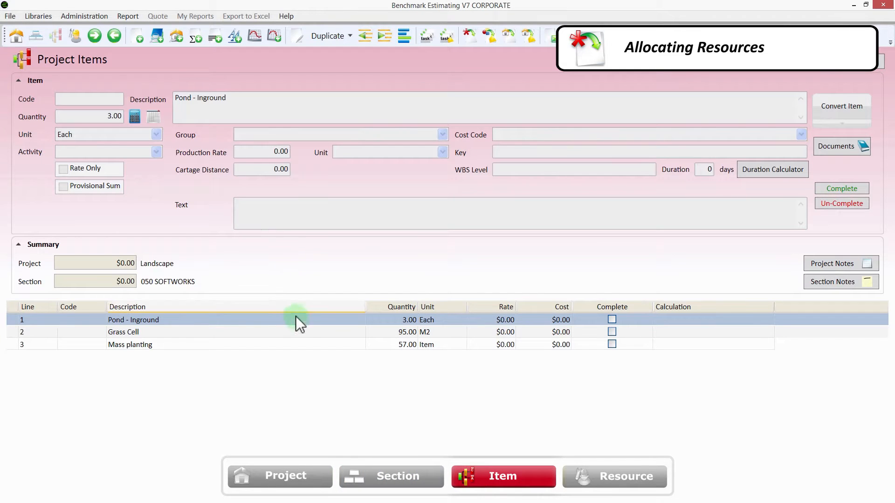
{"action": "left_click", "coordinate": [300, 330]}
{"action": "right_click", "coordinate": [300, 328]}
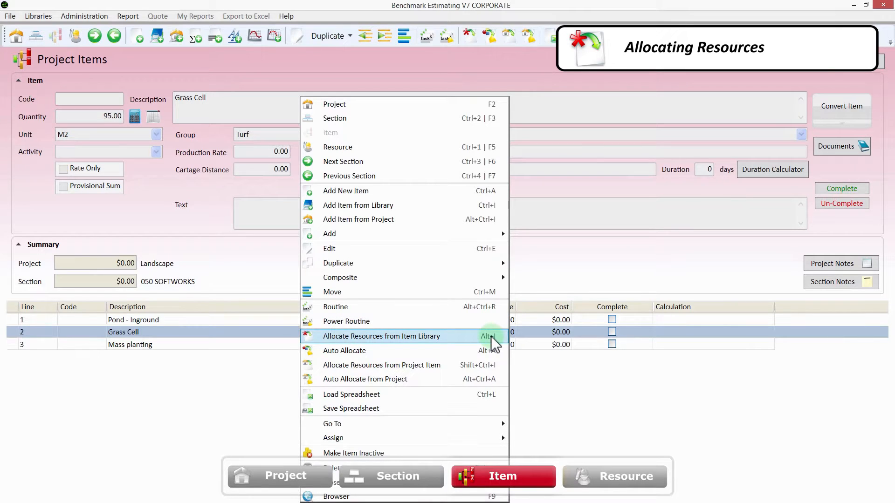
{"action": "left_click", "coordinate": [475, 335]}
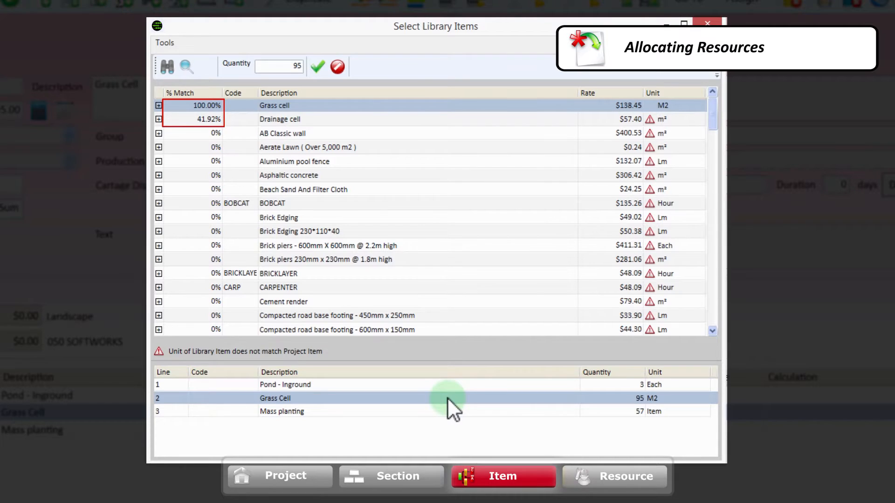
{"action": "left_click", "coordinate": [165, 66]}
{"action": "left_click", "coordinate": [416, 239]}
{"action": "type", "text": "grass cell"}
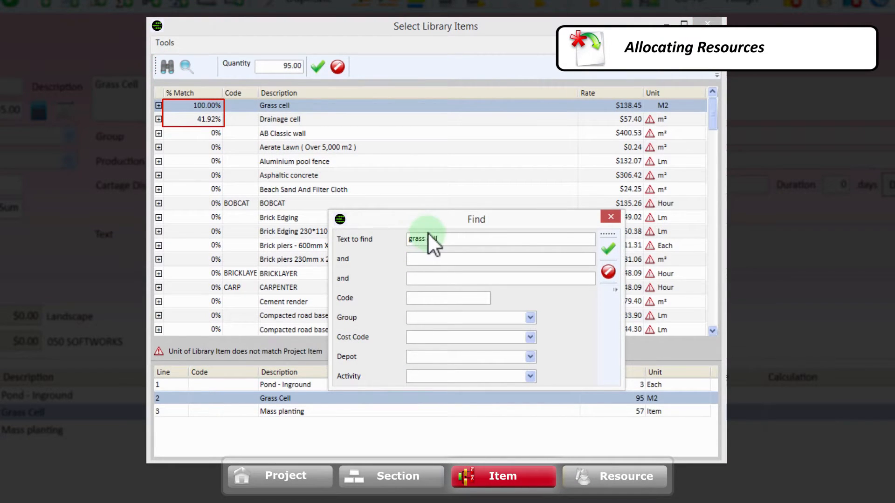
{"action": "left_click", "coordinate": [608, 248]}
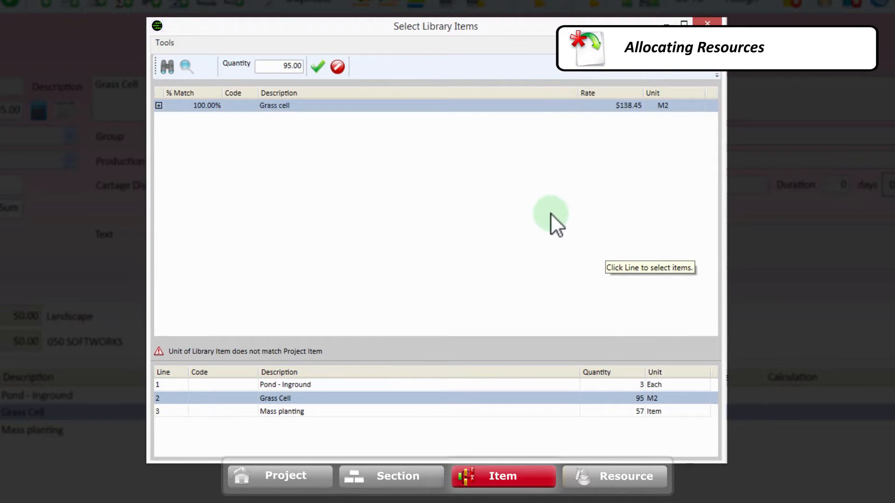
{"action": "left_click", "coordinate": [337, 109]}
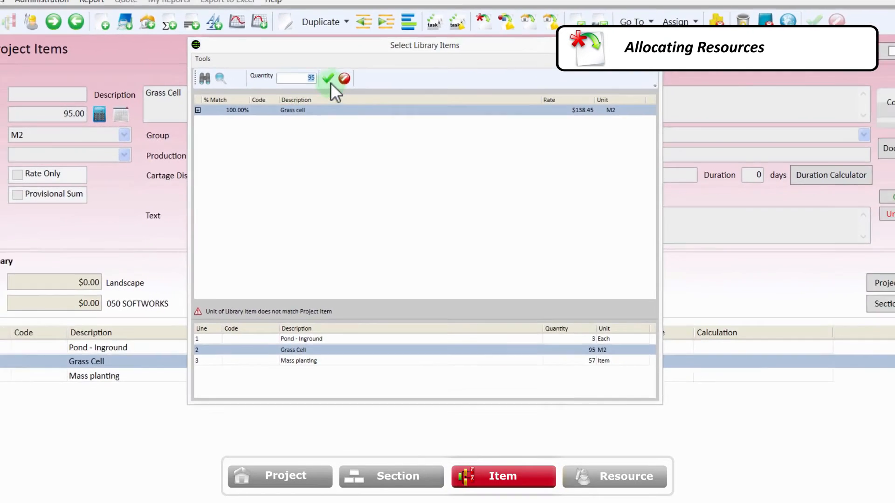
{"action": "left_click", "coordinate": [318, 67]}
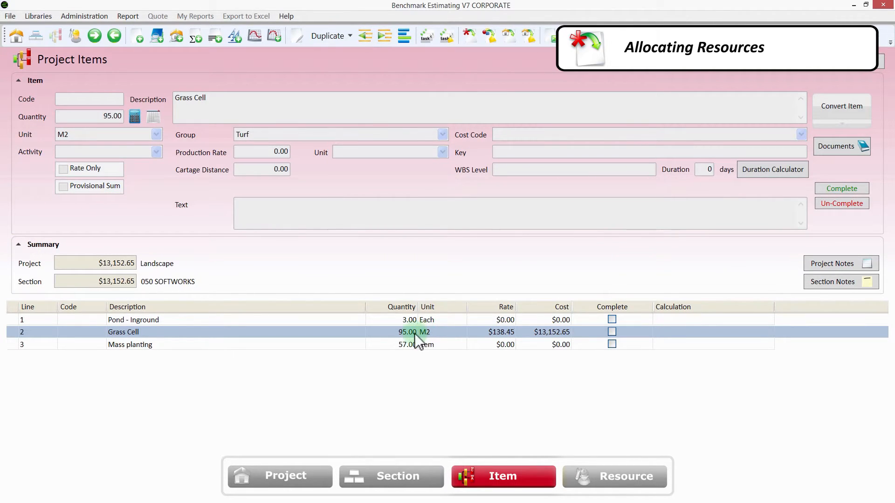
Step: Inspect Grass Cell's foreman, labourer and 18.75 M2/HOUR install rate resource lines
{"action": "double_click", "coordinate": [361, 332]}
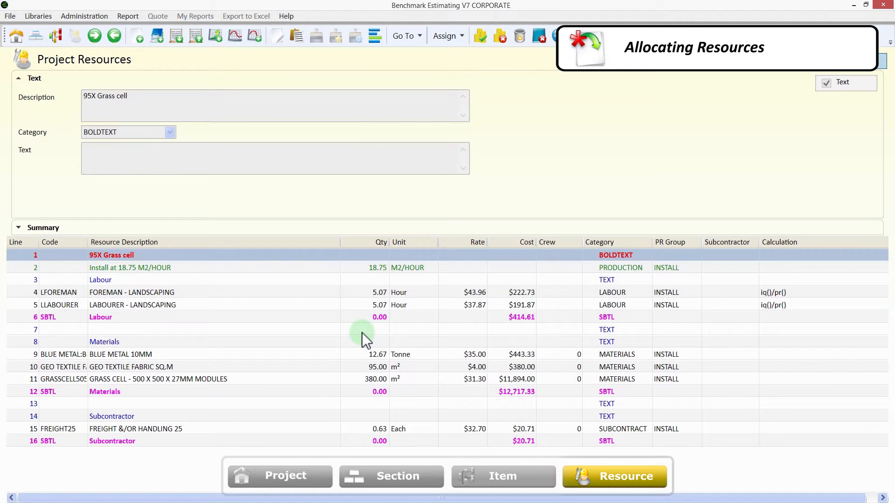
{"action": "left_click", "coordinate": [302, 293]}
{"action": "left_click", "coordinate": [303, 305]}
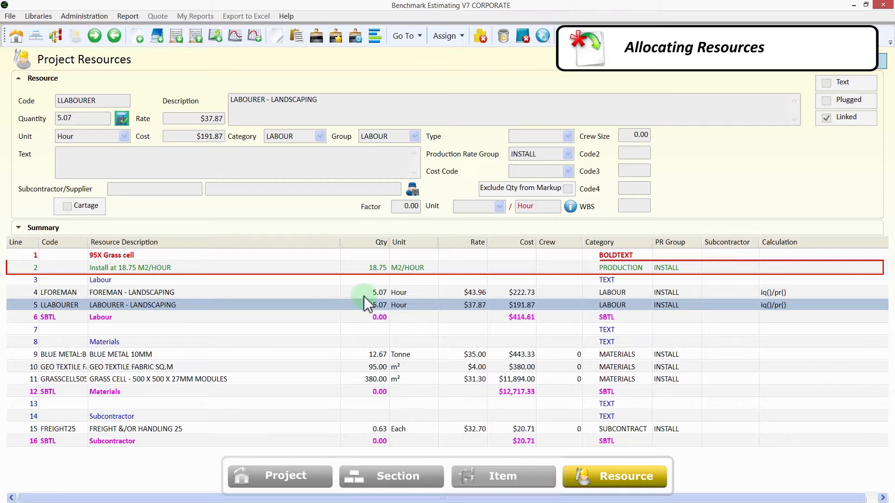
{"action": "left_click", "coordinate": [353, 270]}
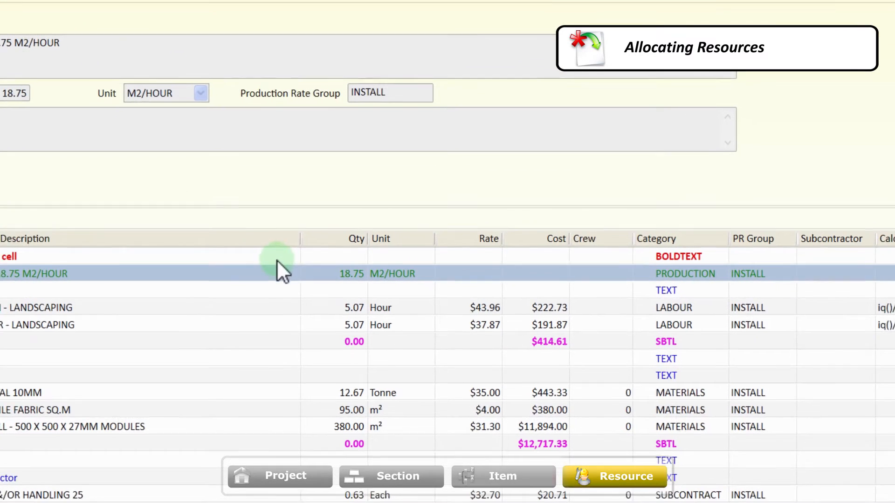
Step: Change the Grass Cell install rate from 18.75 to 20 M2/HOUR, updating linked labour quantities
{"action": "left_click", "coordinate": [326, 274]}
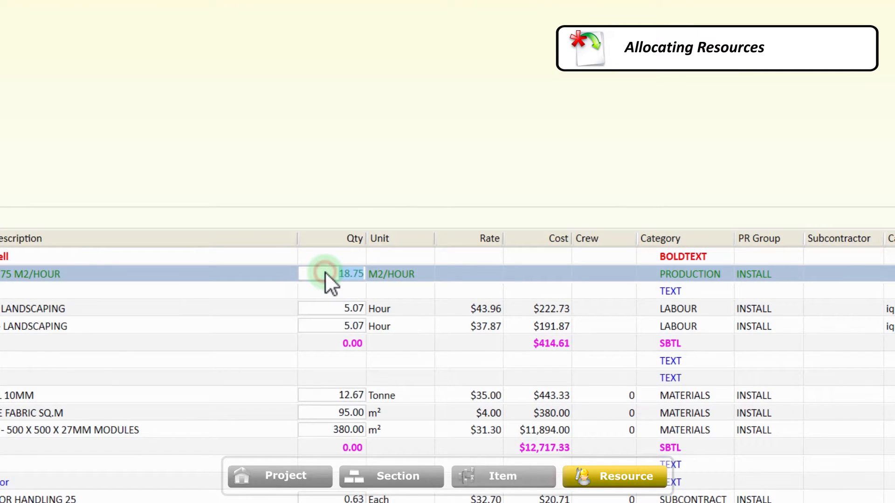
{"action": "left_click", "coordinate": [357, 266]}
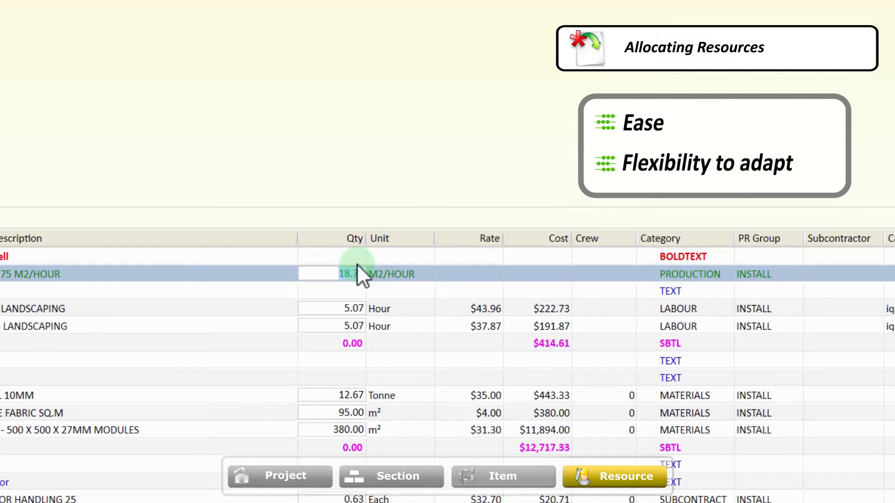
{"action": "left_click", "coordinate": [410, 268]}
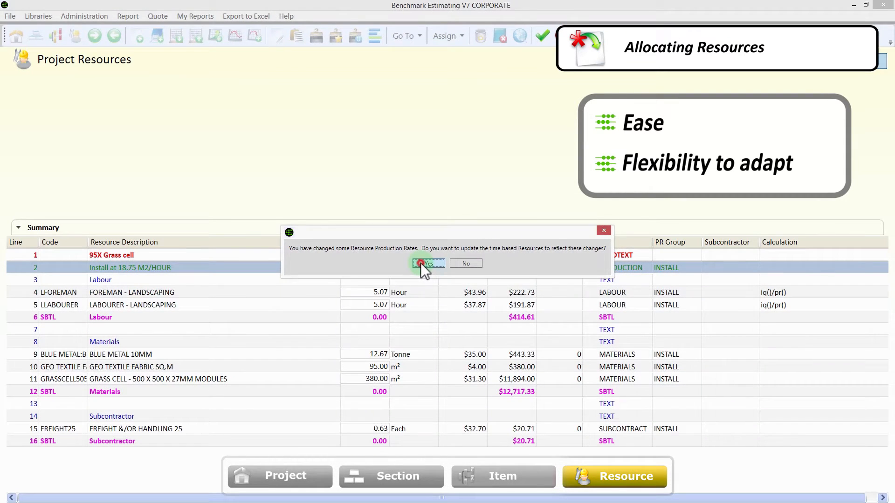
{"action": "left_click", "coordinate": [428, 263]}
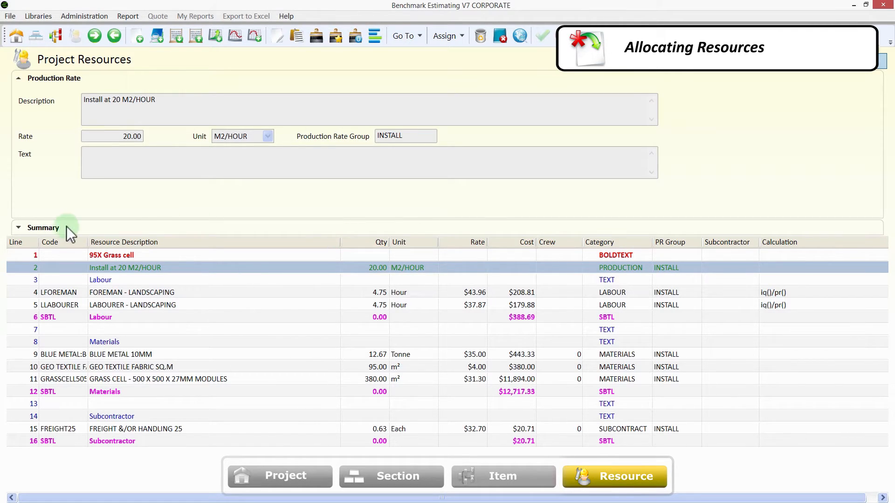
{"action": "left_click", "coordinate": [19, 228]}
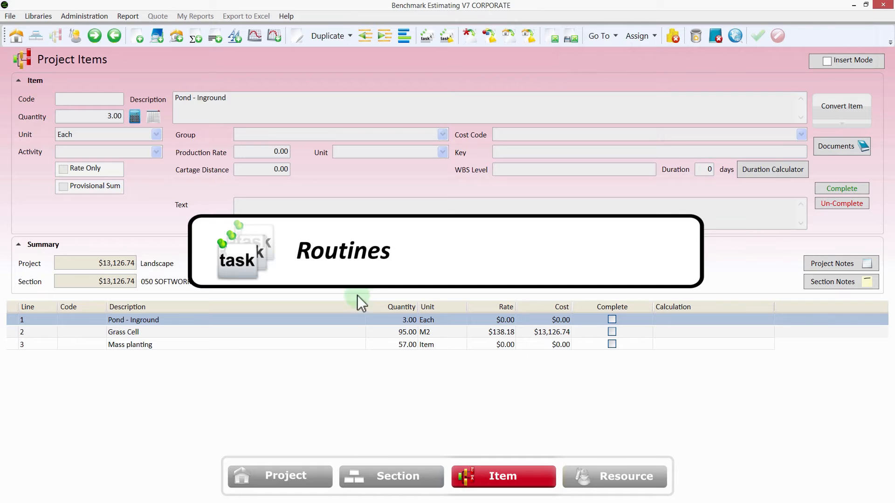
Step: Run the Softworks group's MASS PLANTING routine on the Mass planting item
{"action": "left_click", "coordinate": [348, 343]}
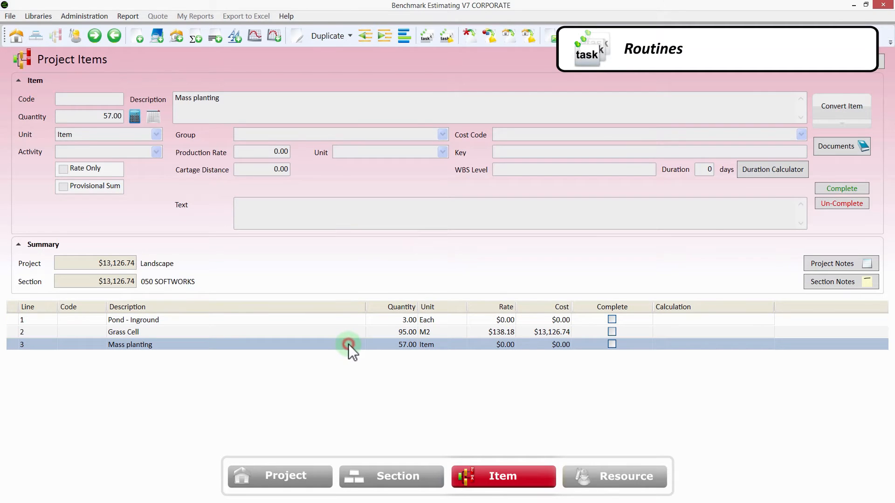
{"action": "right_click", "coordinate": [345, 344]}
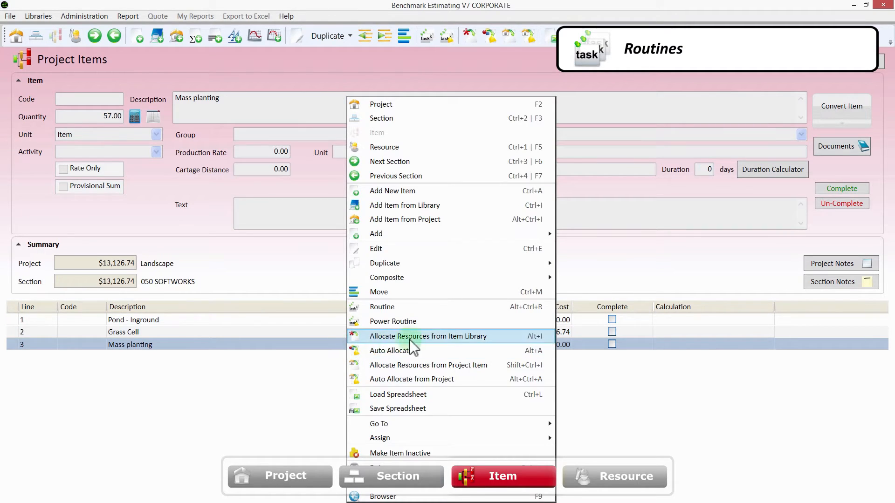
{"action": "left_click", "coordinate": [469, 309]}
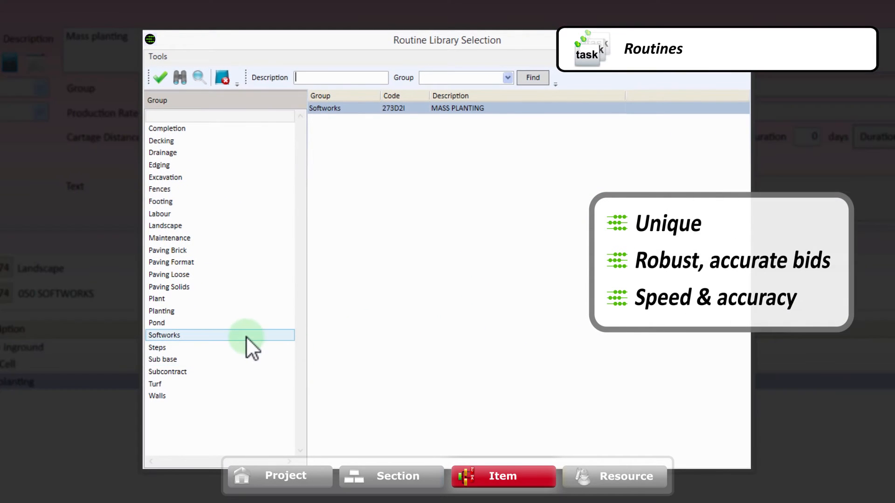
{"action": "left_click", "coordinate": [254, 334]}
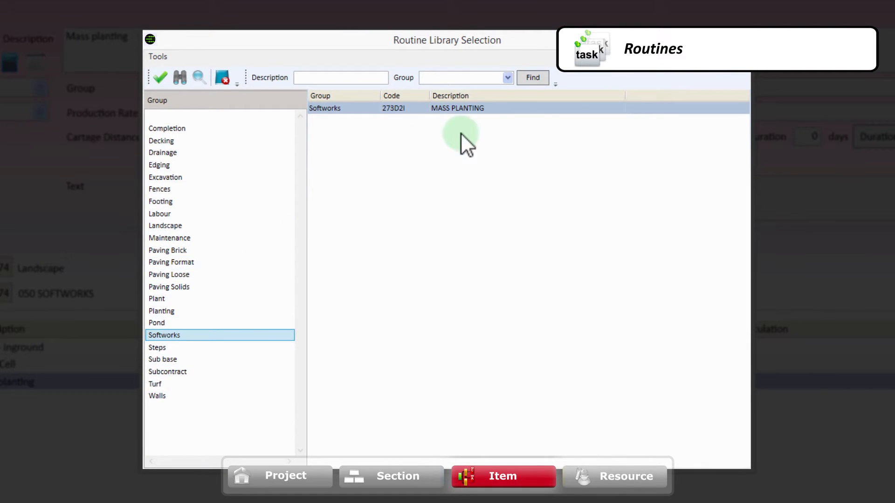
{"action": "double_click", "coordinate": [535, 108]}
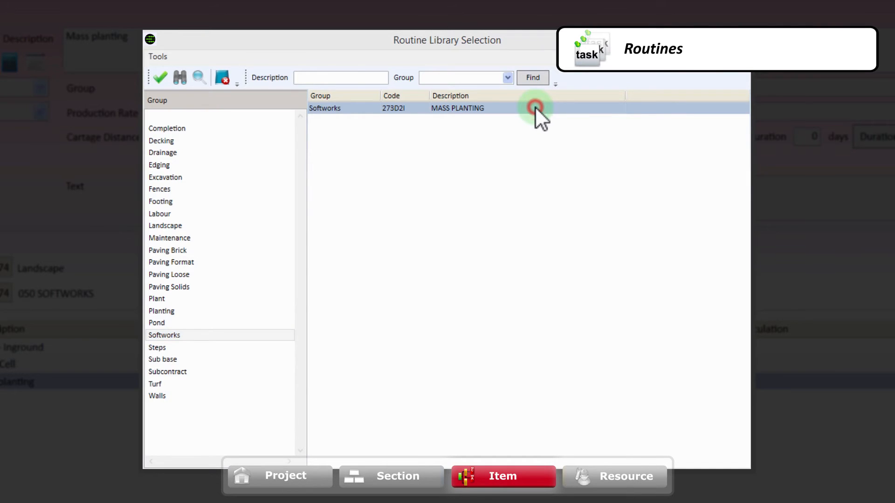
Step: Answer the routine with 10 gro tubes, 35 semi advanced and 12 super advanced trees, then build
{"action": "type", "text": "10"}
{"action": "key", "text": "Return"}
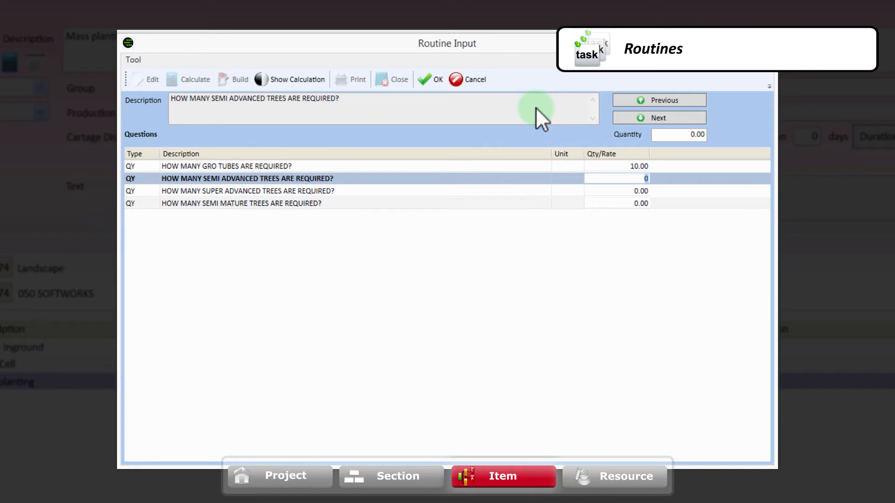
{"action": "type", "text": "35"}
{"action": "key", "text": "Return"}
{"action": "type", "text": "12"}
{"action": "key", "text": "Return"}
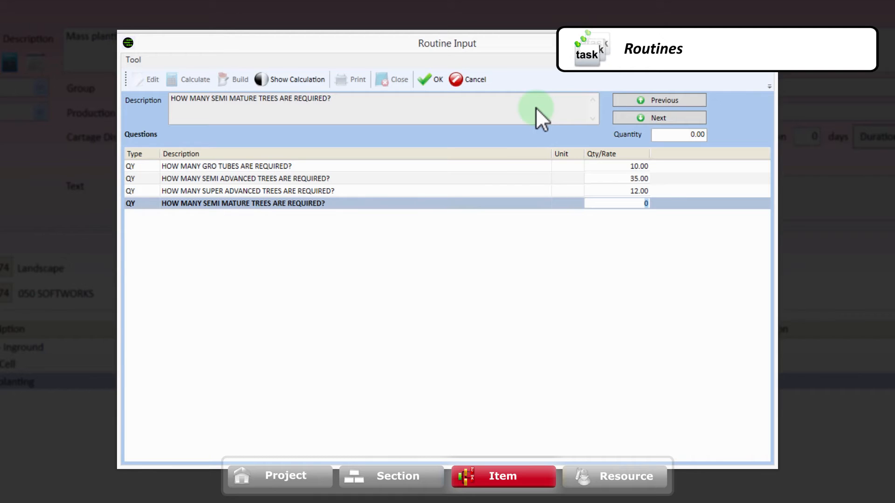
{"action": "left_click", "coordinate": [433, 79]}
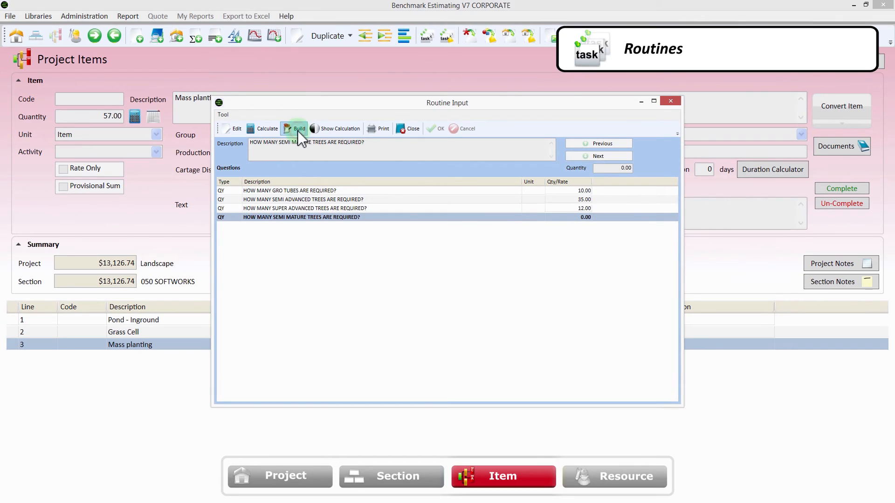
{"action": "left_click", "coordinate": [297, 130]}
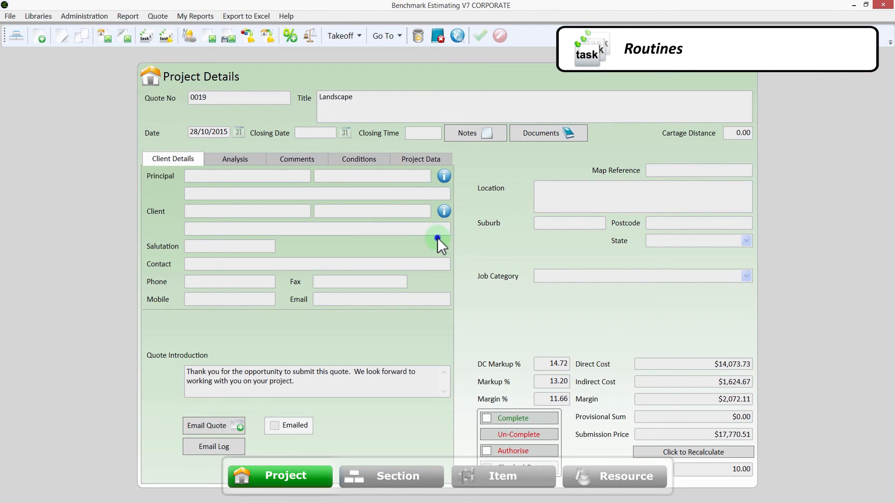
Step: Browse the Landscape group routines from the project, including STRAW MULCHING and SUPPLY IMPORTED TOPSOIL
{"action": "right_click", "coordinate": [437, 238]}
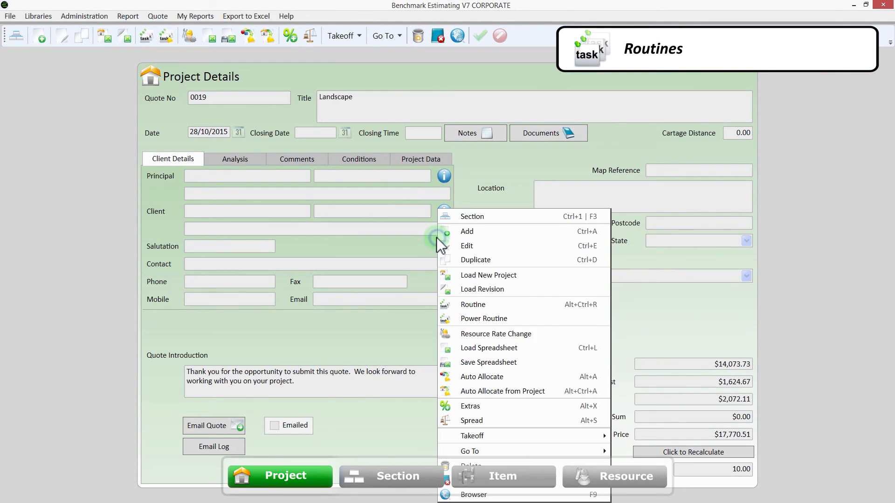
{"action": "left_click", "coordinate": [545, 303]}
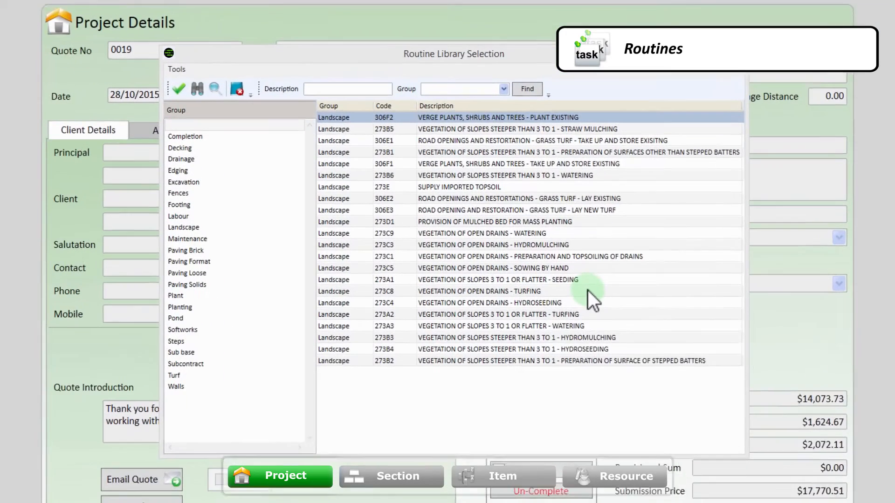
{"action": "left_click", "coordinate": [242, 225]}
{"action": "left_click", "coordinate": [361, 124]}
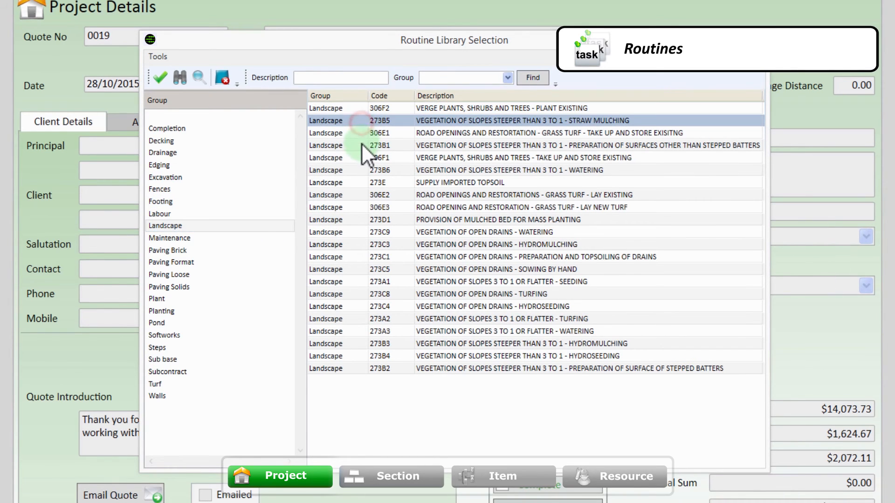
{"action": "left_click", "coordinate": [362, 144]}
{"action": "left_click", "coordinate": [361, 181]}
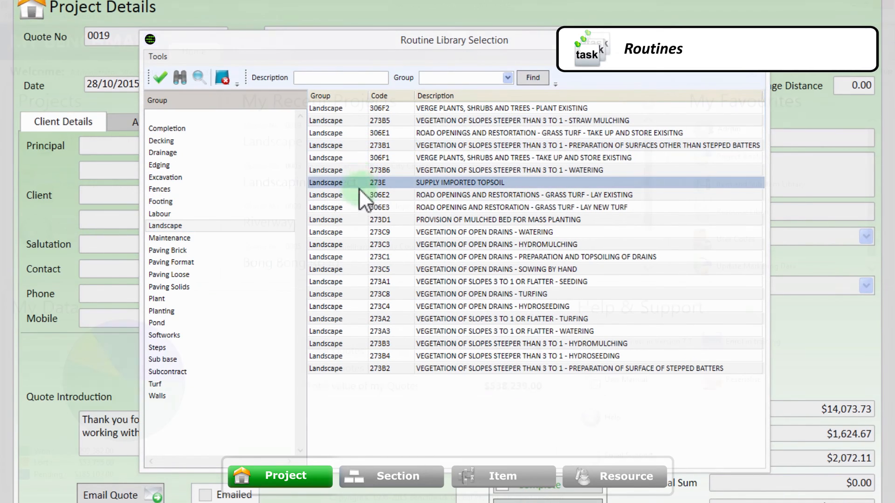